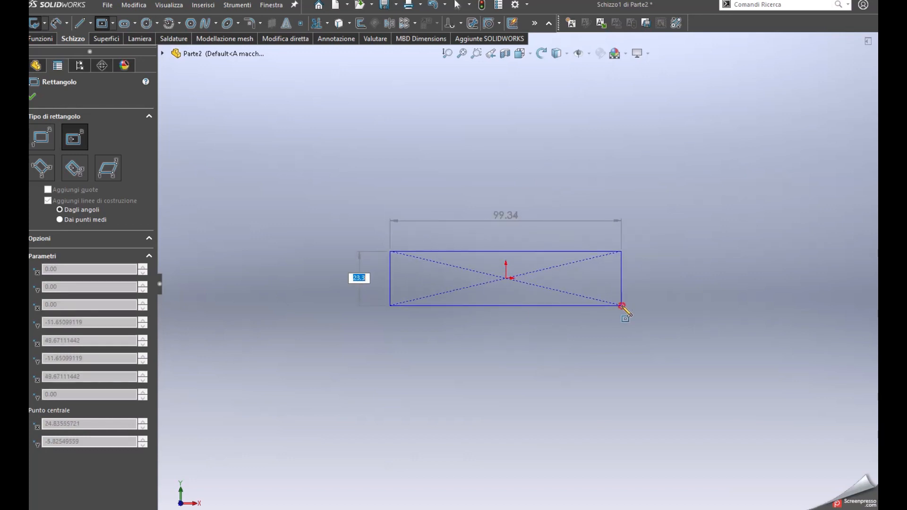
Draw a centre rectangle about 99 by 23 mm on the origin and dimension its lower edge to 50 mm
{"action": "left_click", "coordinate": [621, 306]}
{"action": "key", "text": "Escape"}
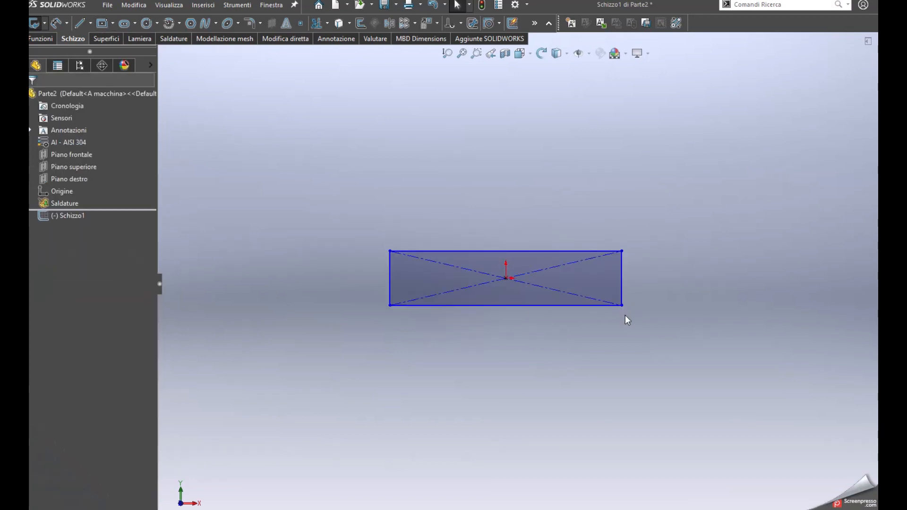
{"action": "key", "text": "s"}
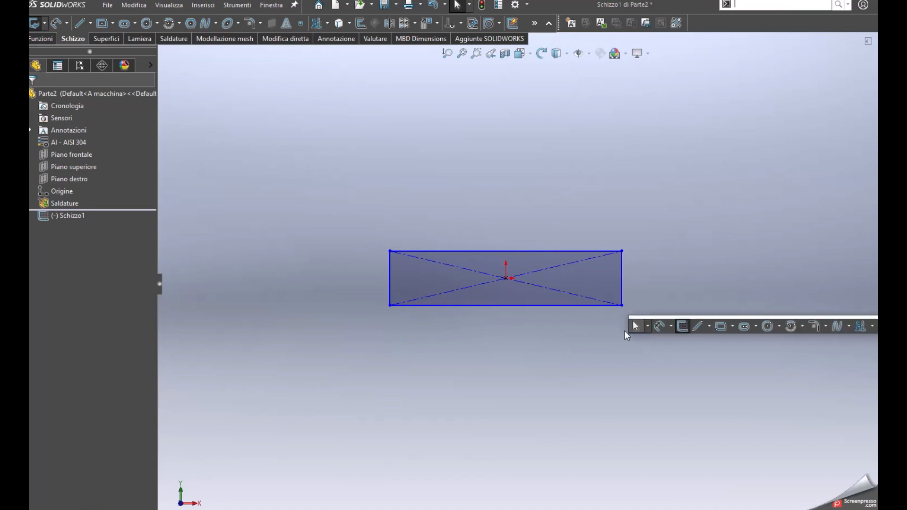
{"action": "left_click", "coordinate": [660, 326]}
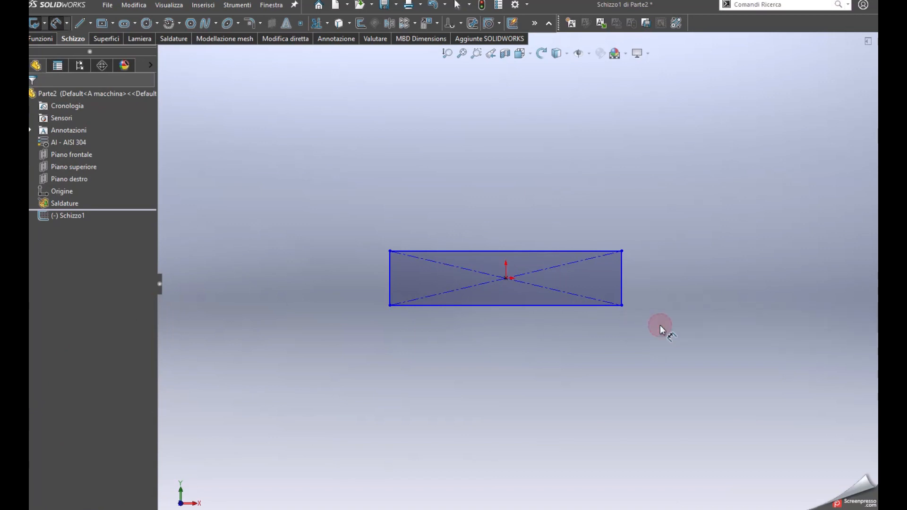
{"action": "left_click", "coordinate": [571, 306]}
{"action": "left_click", "coordinate": [569, 330]}
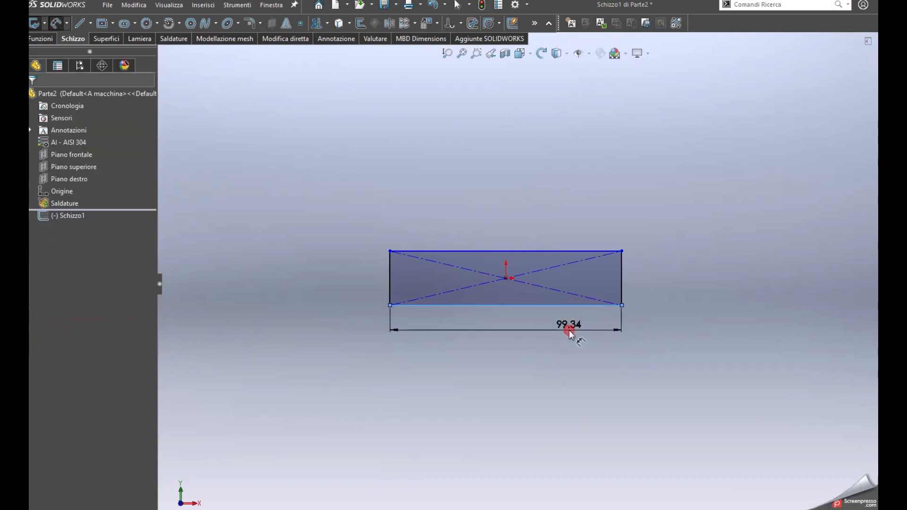
{"action": "type", "text": "50"}
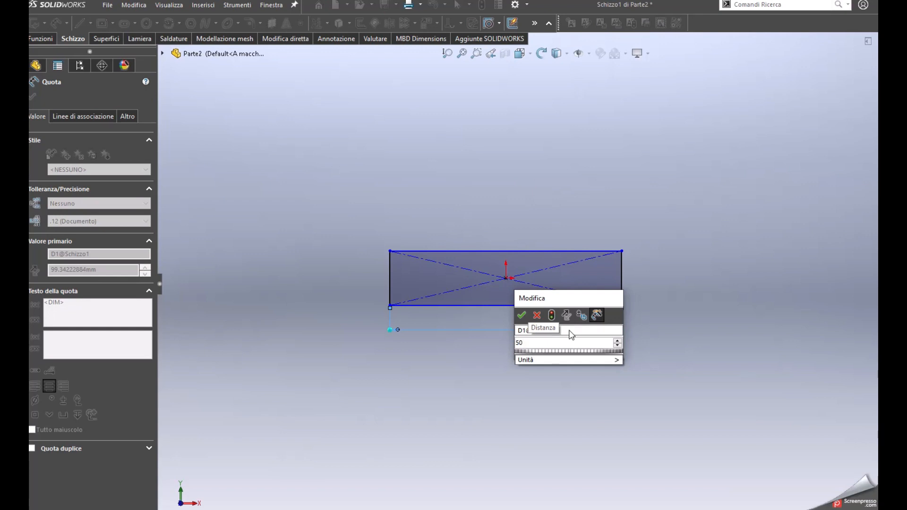
{"action": "key", "text": "Return"}
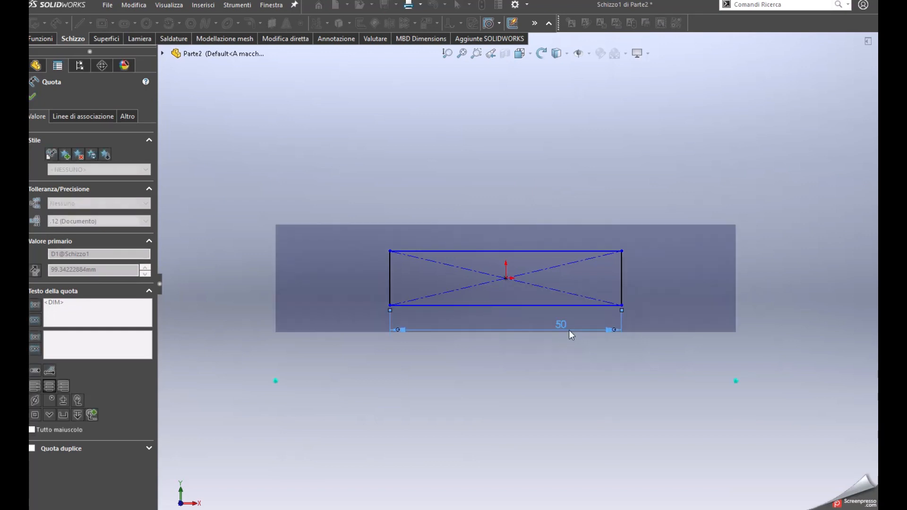
Dimension the rectangle's right edge to a height of 14 mm
{"action": "left_click", "coordinate": [621, 295]}
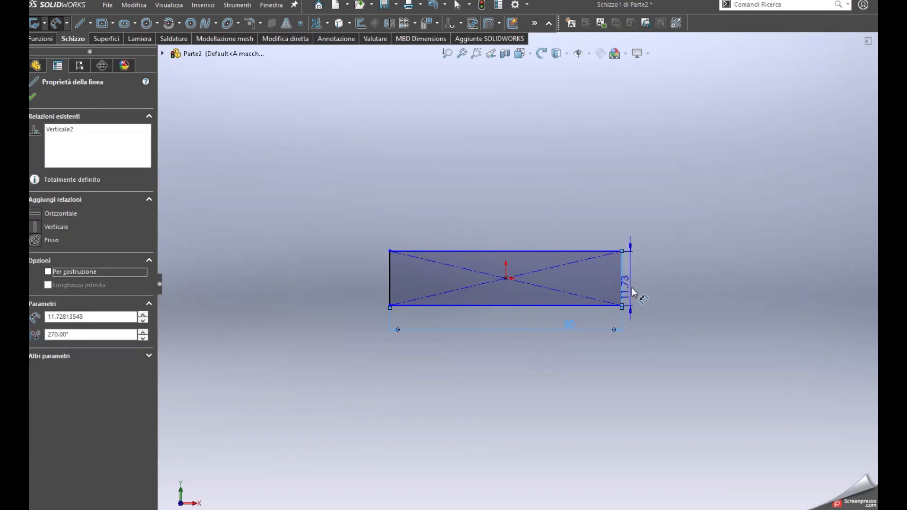
{"action": "left_click", "coordinate": [635, 289]}
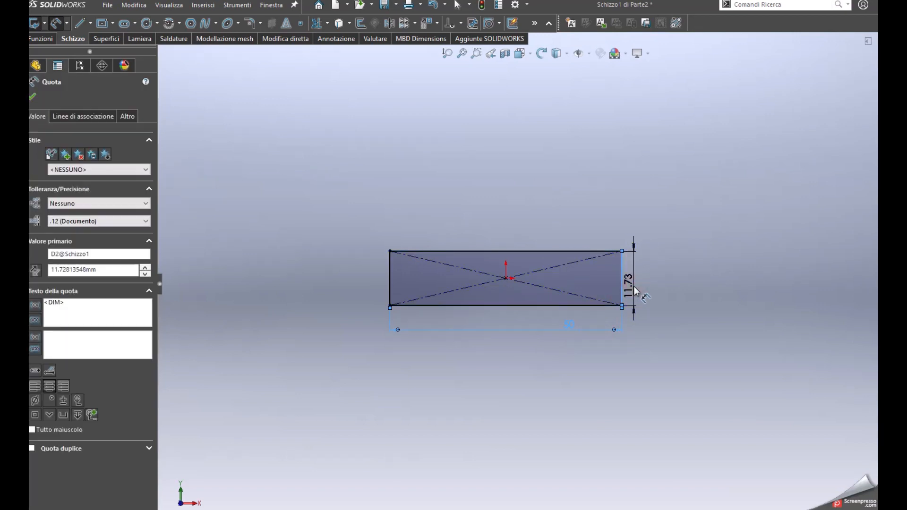
{"action": "type", "text": "14"}
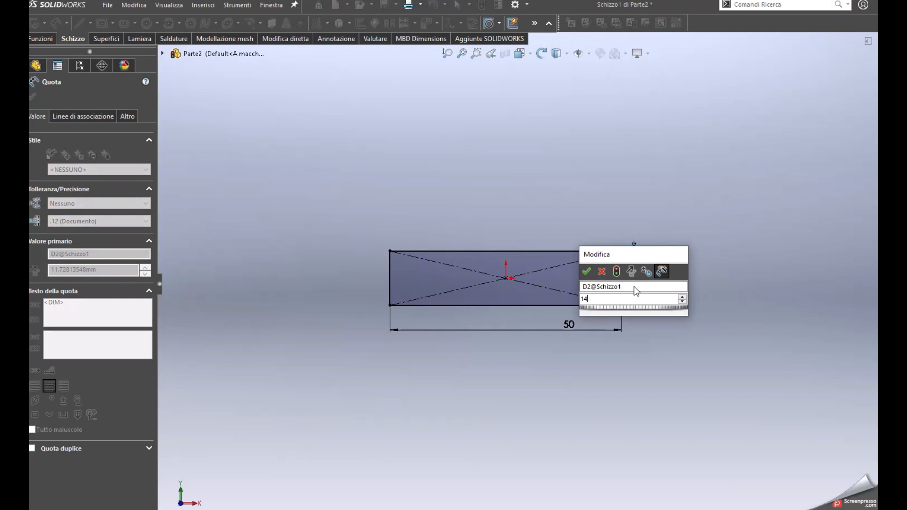
{"action": "key", "text": "Return"}
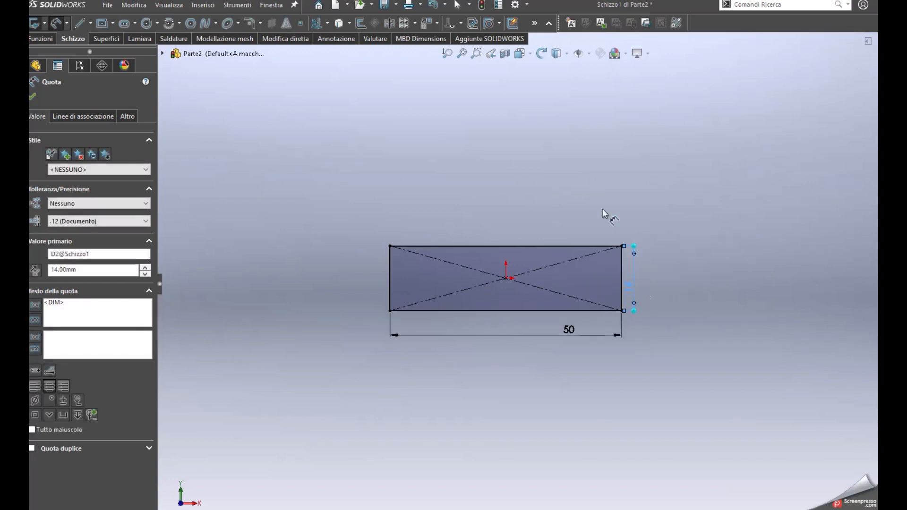
{"action": "left_click", "coordinate": [35, 97]}
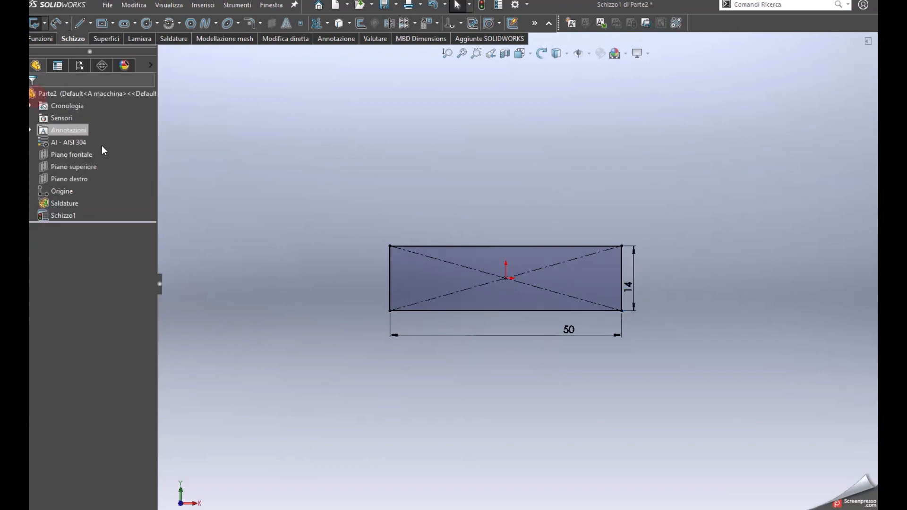
Extrude the rectangle 14 mm symmetrically about the sketch plane with the Piano intermedio end condition
{"action": "left_click", "coordinate": [50, 38]}
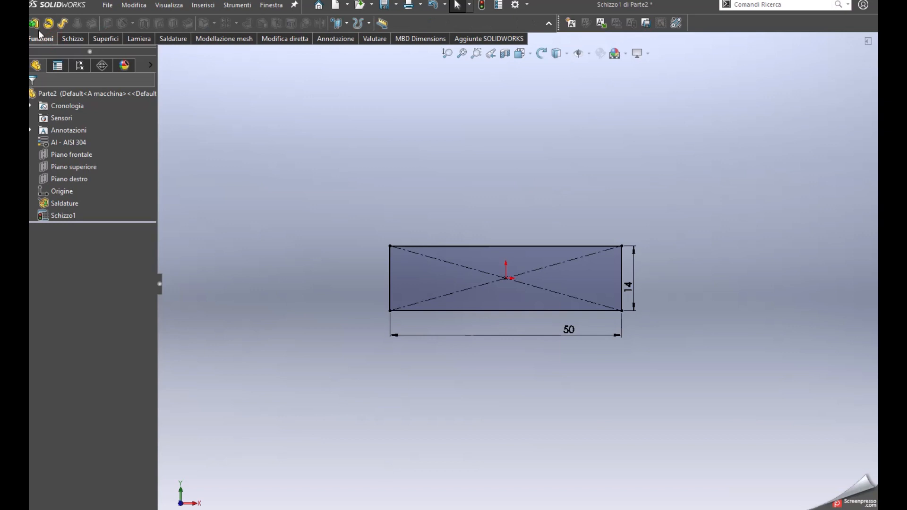
{"action": "left_click", "coordinate": [35, 22]}
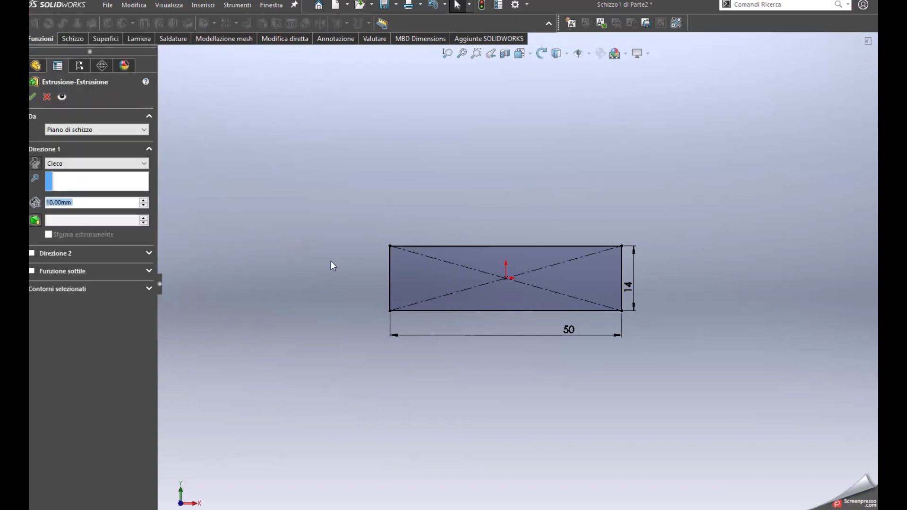
{"action": "middle_click_drag", "start_coordinate": [491, 288], "coordinate": [483, 273]}
{"action": "scroll", "coordinate": [460, 239], "scroll_direction": "up", "scroll_amount": 1}
{"action": "left_click", "coordinate": [76, 203]}
{"action": "double_click", "coordinate": [88, 202]}
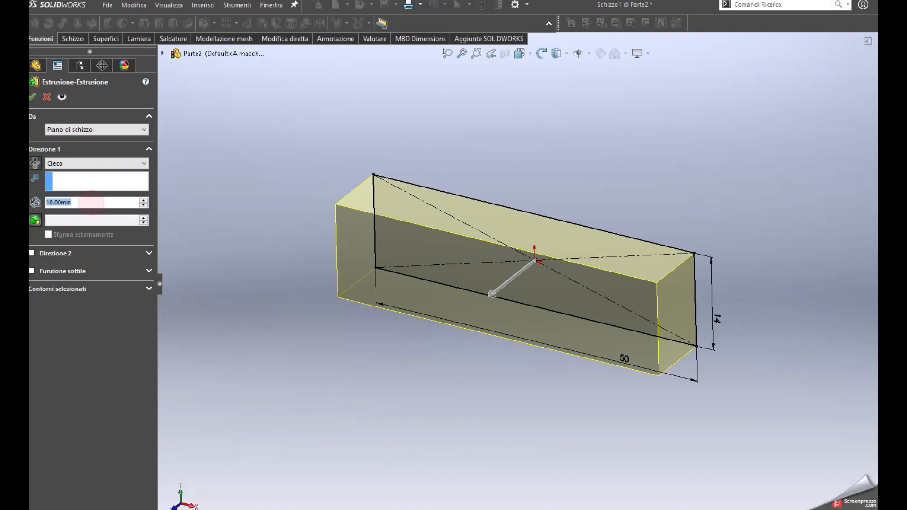
{"action": "type", "text": "14"}
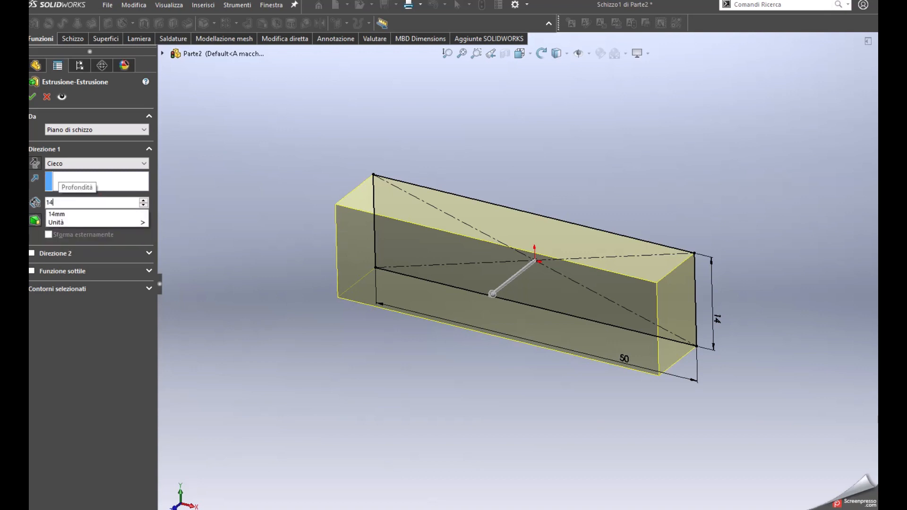
{"action": "key", "text": "Return"}
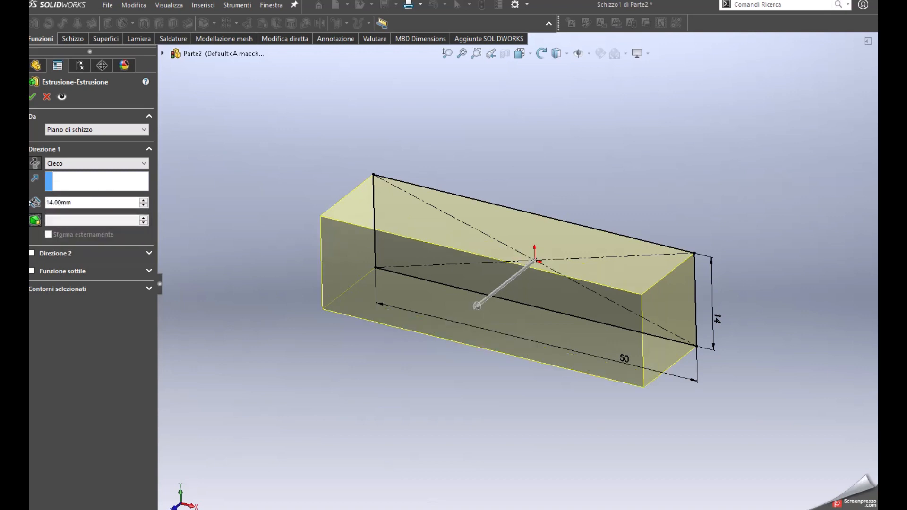
{"action": "left_click", "coordinate": [81, 163]}
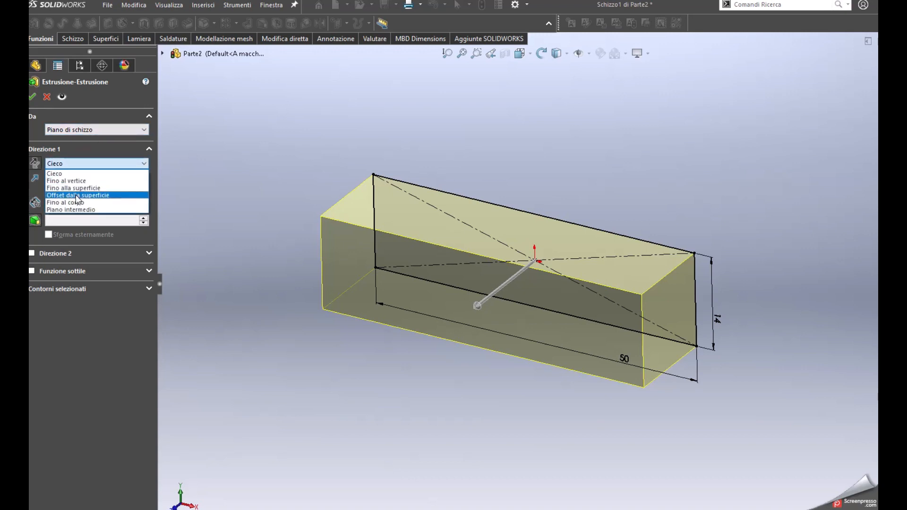
{"action": "left_click", "coordinate": [76, 210]}
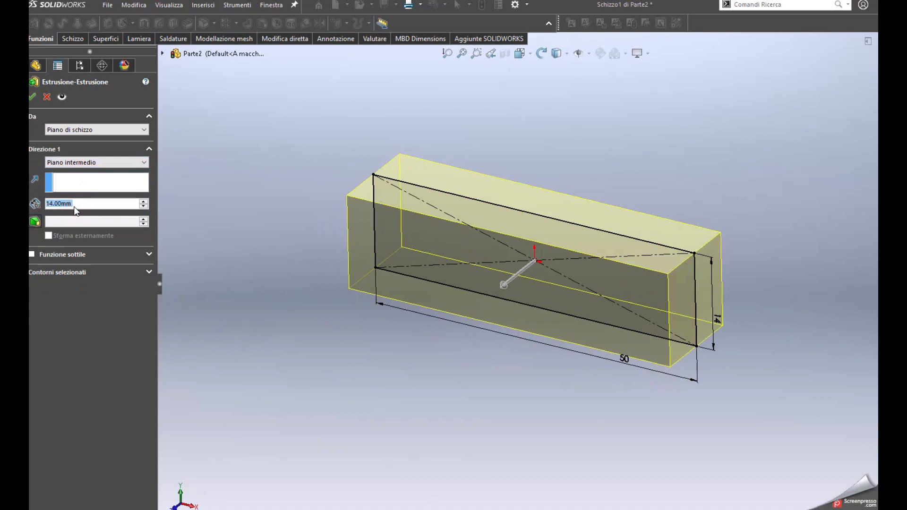
{"action": "left_click", "coordinate": [31, 98]}
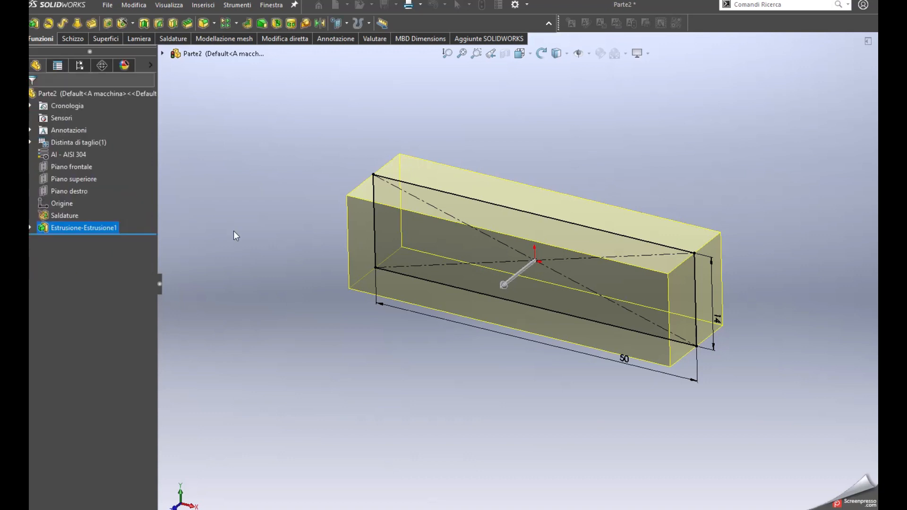
Sketch a circle about 4 mm in diameter on the block's front face, about 19 mm right of the origin and horizontally level with it
{"action": "mouse_move", "coordinate": [585, 318]}
{"action": "middle_mouse_down"}
{"action": "mouse_move", "coordinate": [432, 299]}
{"action": "mouse_move", "coordinate": [609, 270]}
{"action": "mouse_move", "coordinate": [694, 244]}
{"action": "mouse_move", "coordinate": [779, 145]}
{"action": "middle_mouse_up"}
{"action": "left_click", "coordinate": [627, 257]}
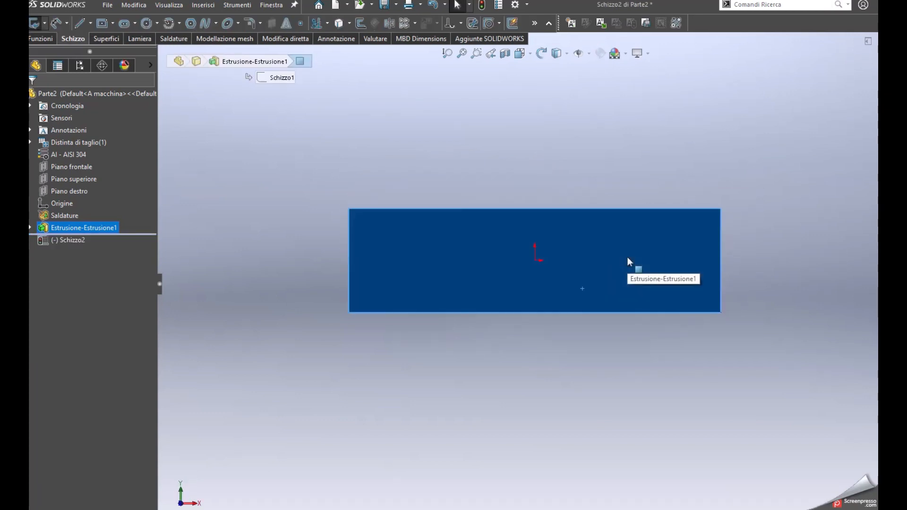
{"action": "key", "text": "s"}
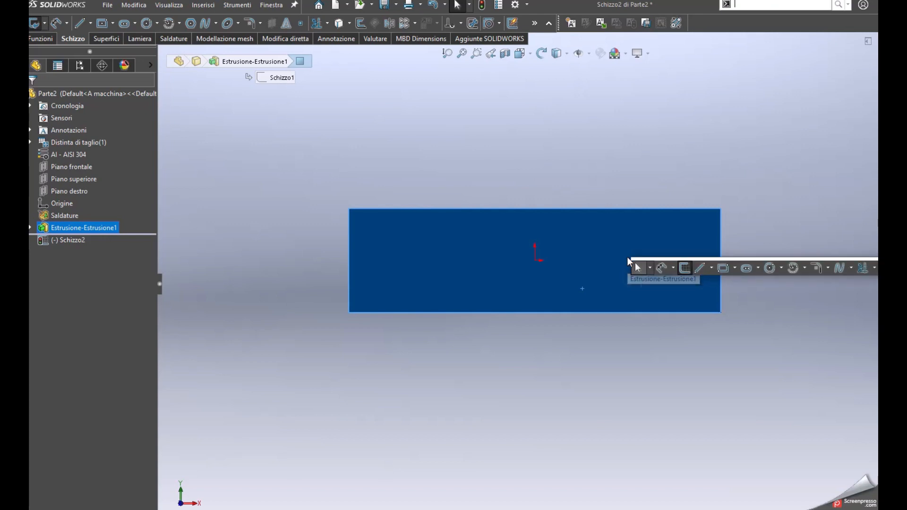
{"action": "left_click", "coordinate": [771, 269]}
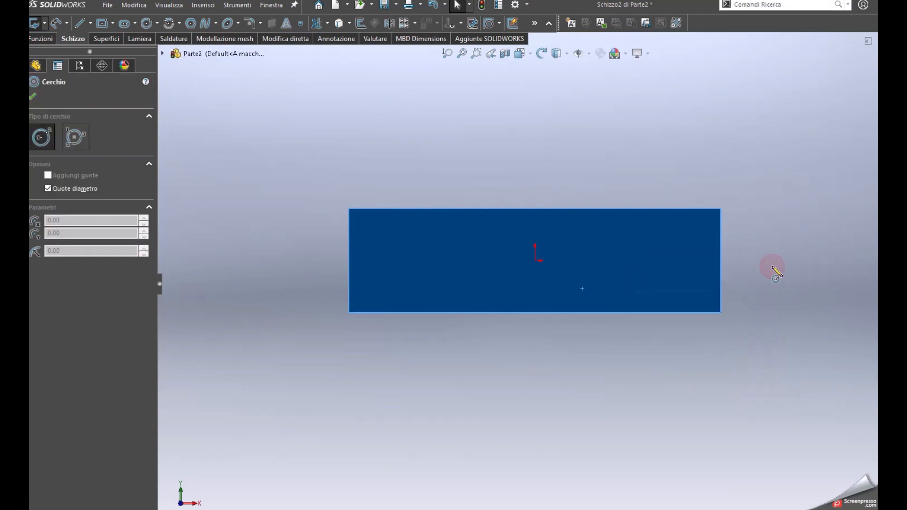
{"action": "left_click", "coordinate": [675, 260]}
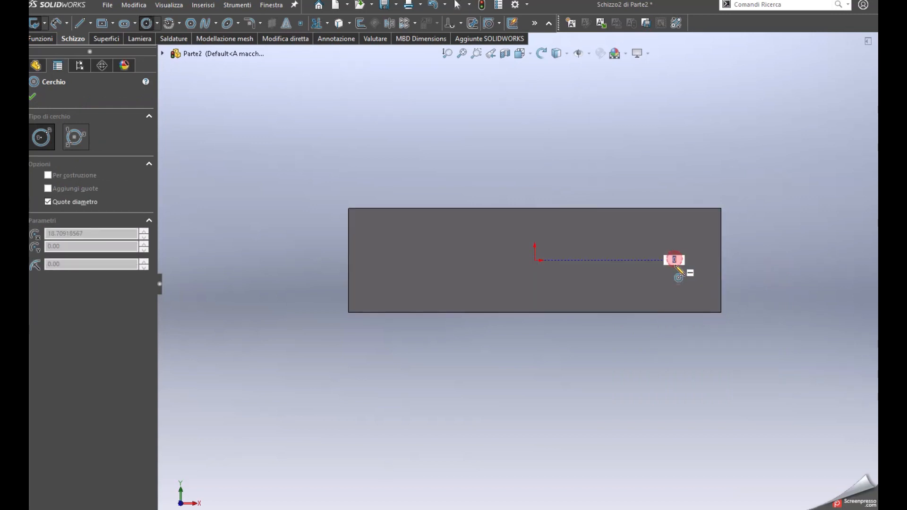
{"action": "left_click", "coordinate": [676, 276]}
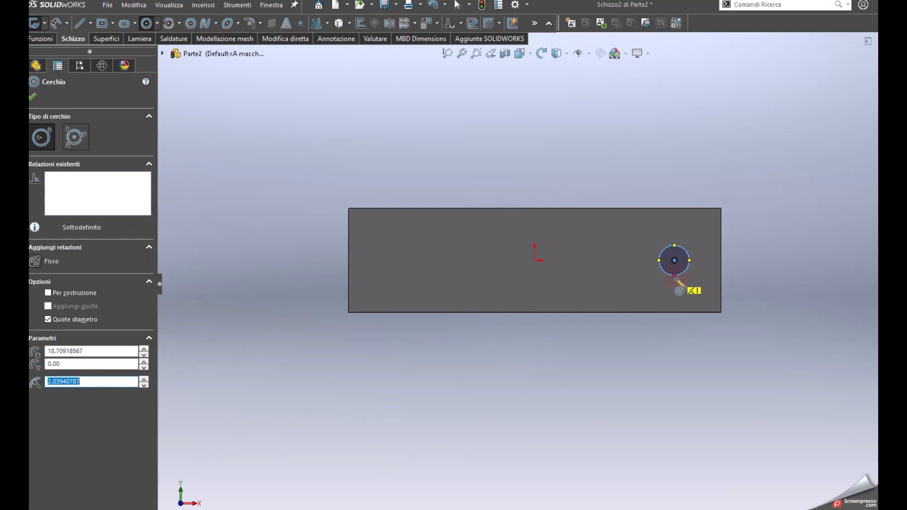
{"action": "key", "text": "Escape"}
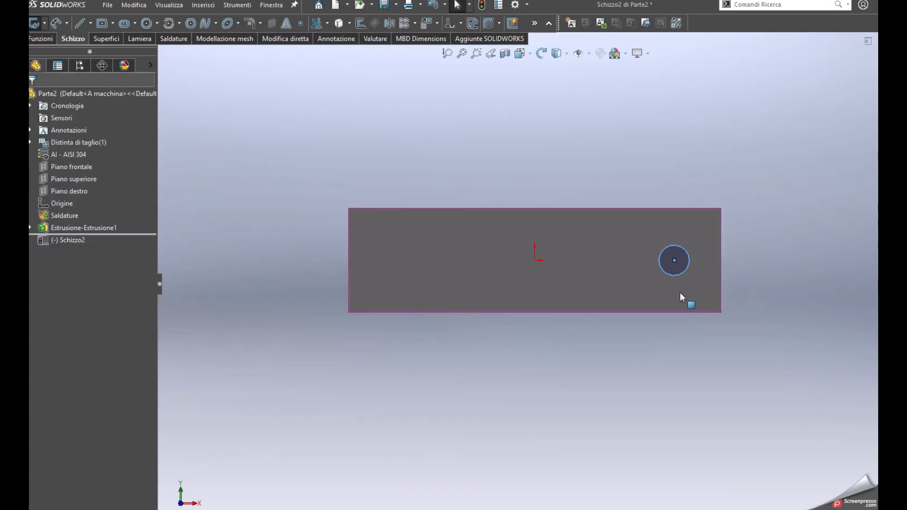
Dimension the circle's diameter to 6.5 mm
{"action": "key", "text": "s"}
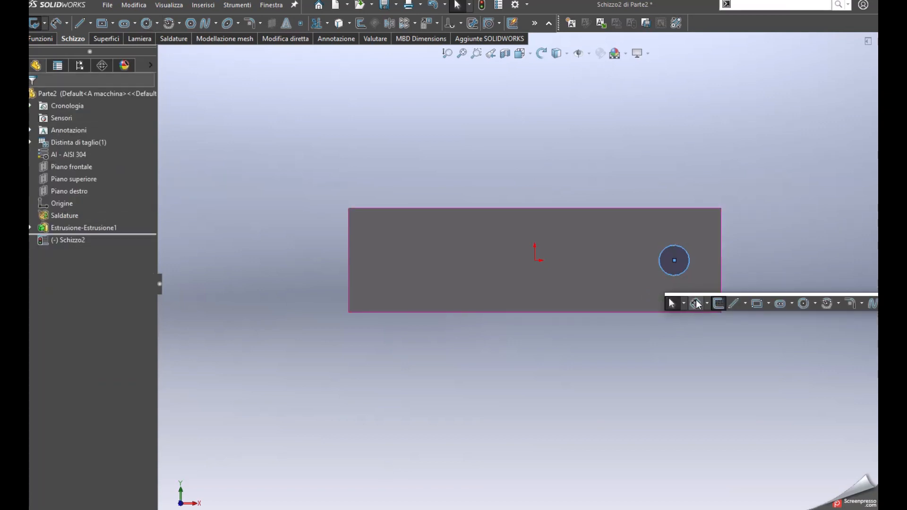
{"action": "left_click", "coordinate": [695, 304]}
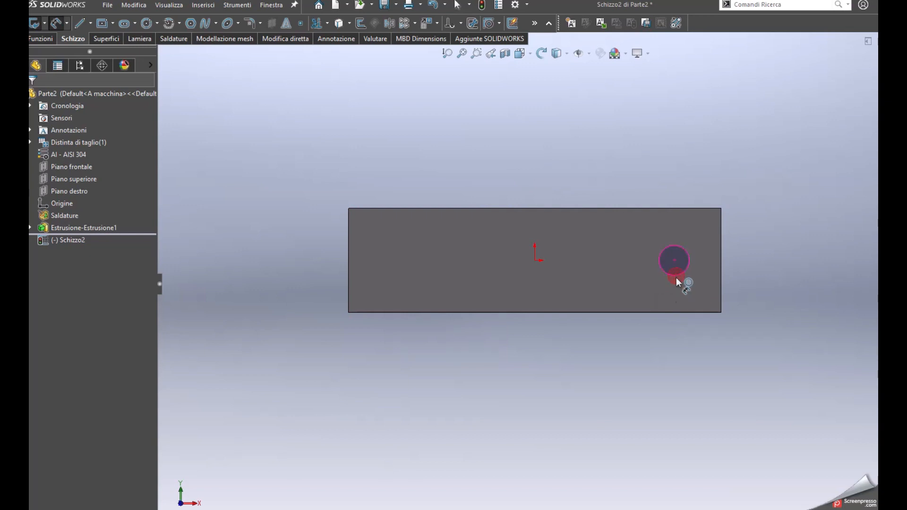
{"action": "left_click", "coordinate": [675, 276]}
{"action": "left_click", "coordinate": [678, 341]}
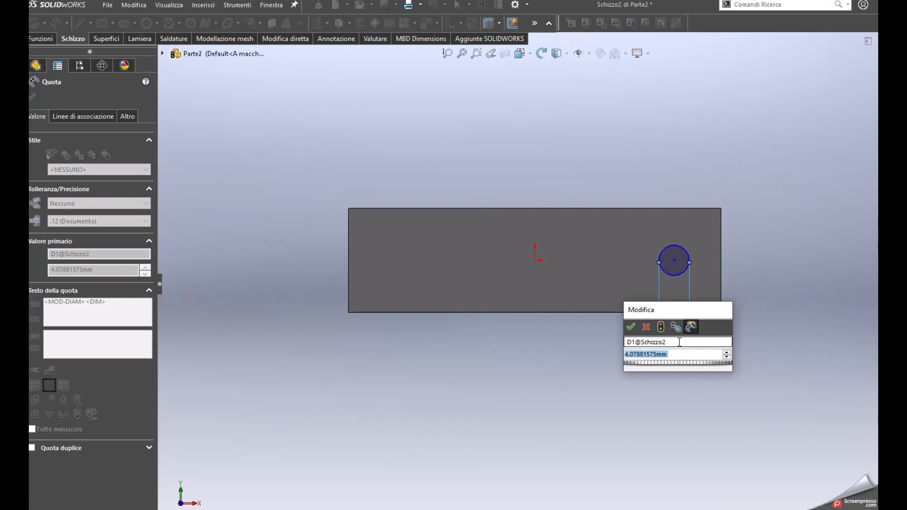
{"action": "type", "text": "6.5"}
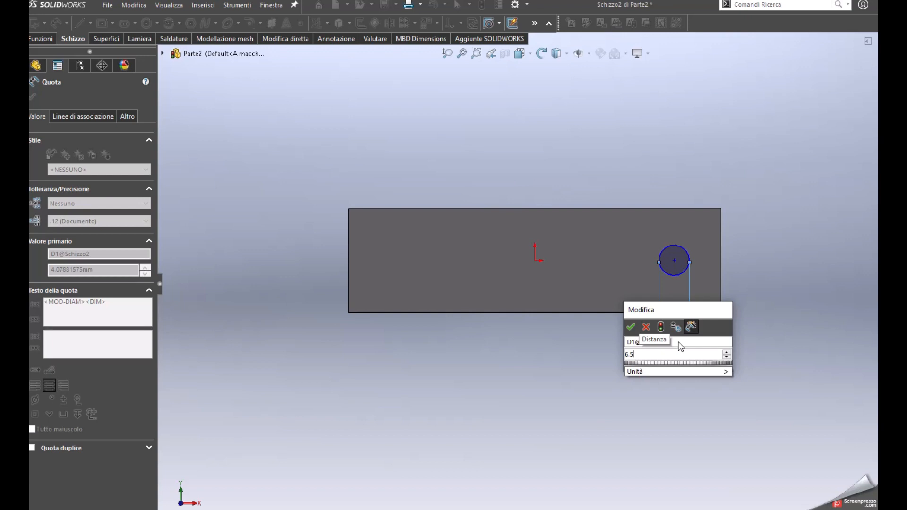
{"action": "key", "text": "Return"}
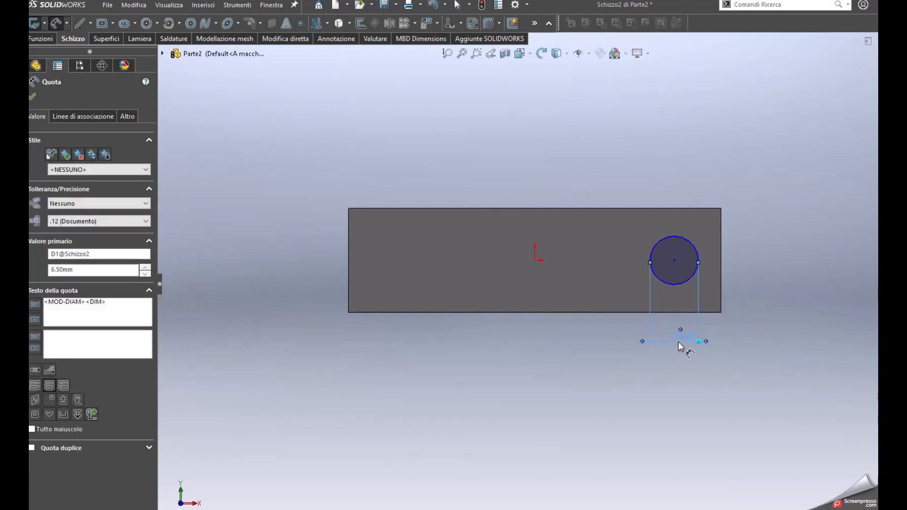
Dimension the circle's centre 8 mm from the block's right edge
{"action": "left_click", "coordinate": [668, 282]}
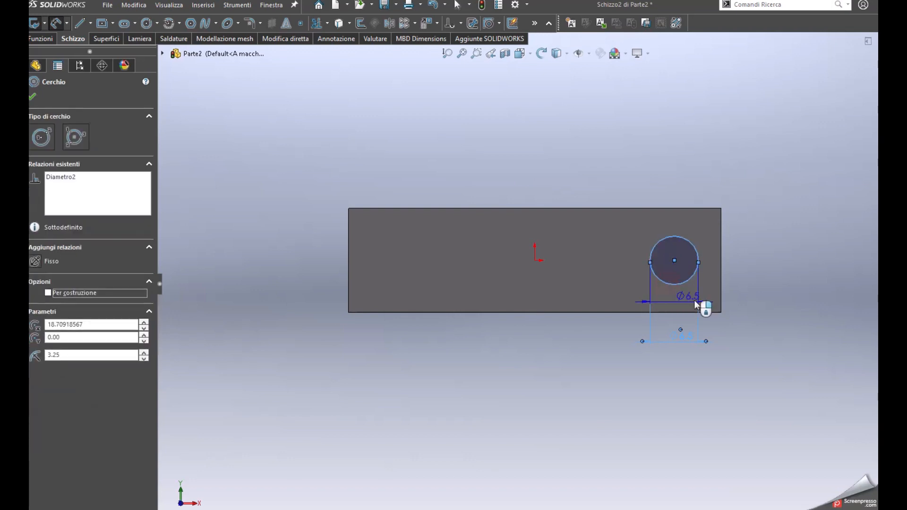
{"action": "left_click", "coordinate": [721, 302]}
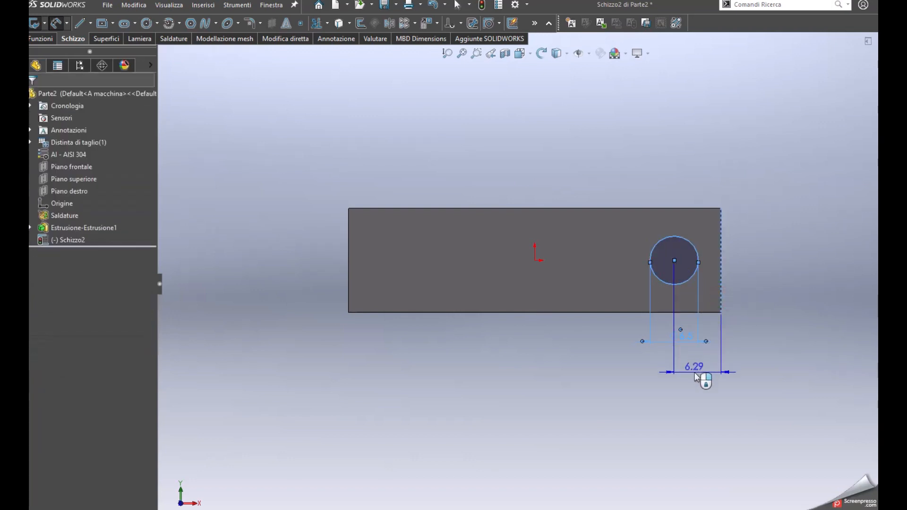
{"action": "left_click", "coordinate": [694, 373]}
{"action": "type", "text": "8"}
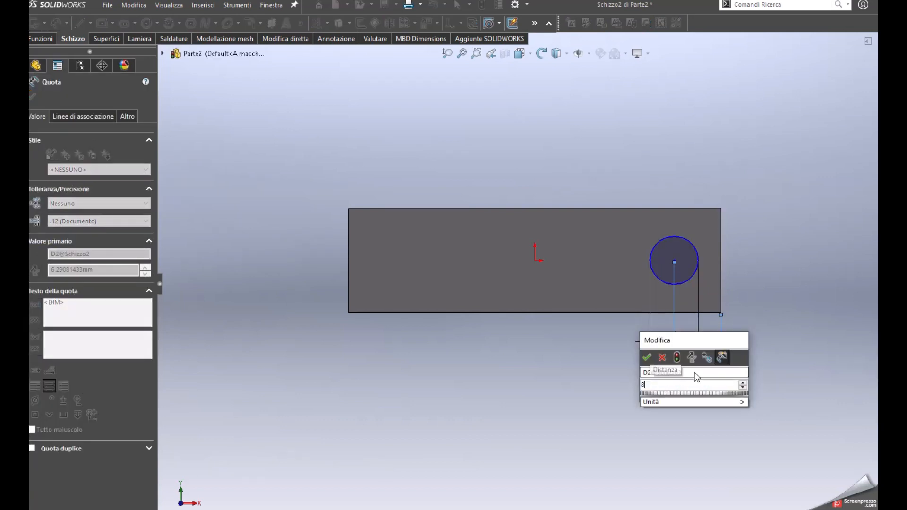
{"action": "key", "text": "Return"}
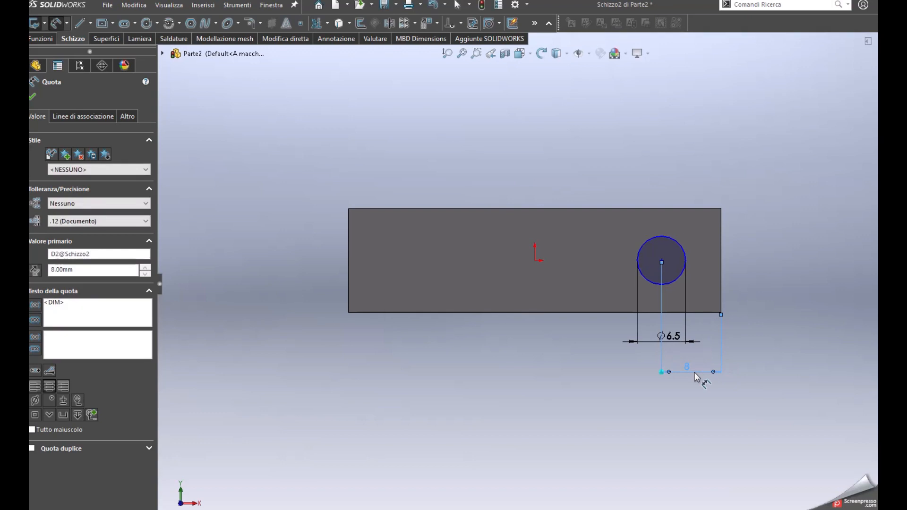
{"action": "key", "text": "Escape"}
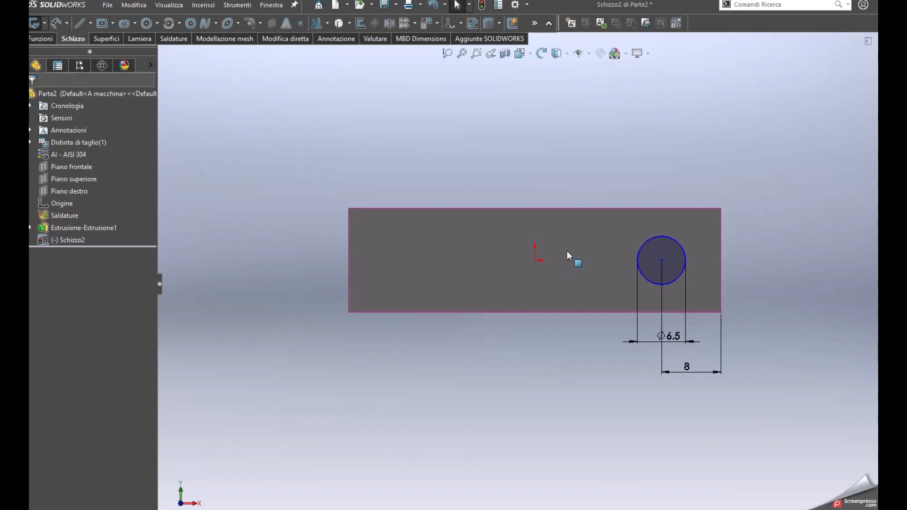
Draw a horizontal construction centerline from the origin to the circle's centre
{"action": "left_click", "coordinate": [91, 24]}
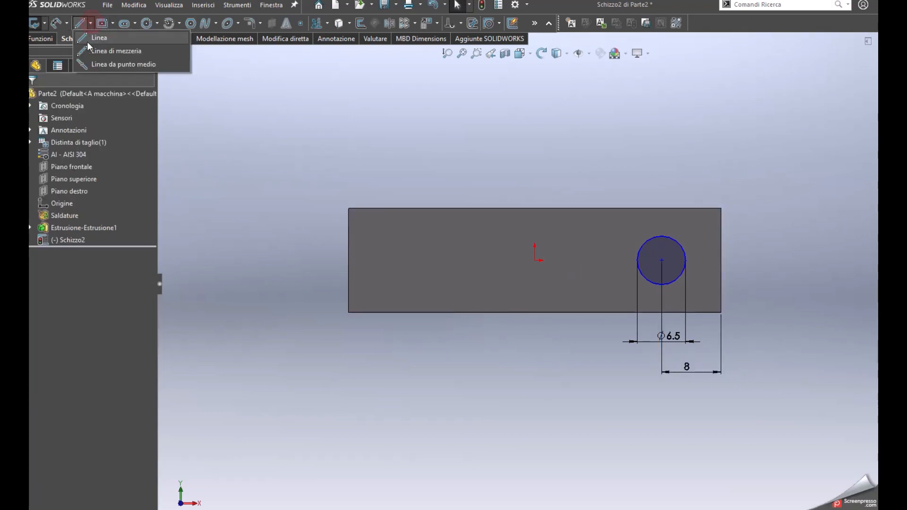
{"action": "left_click", "coordinate": [99, 50]}
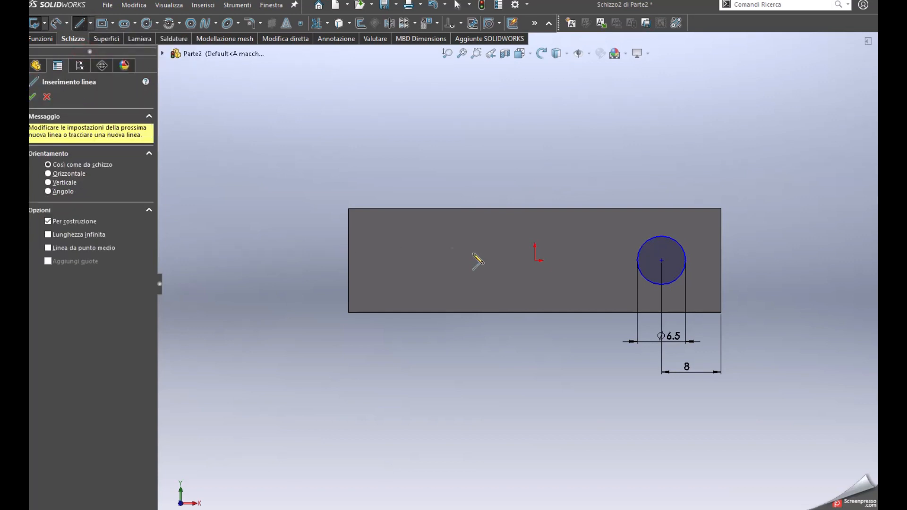
{"action": "left_click", "coordinate": [534, 260]}
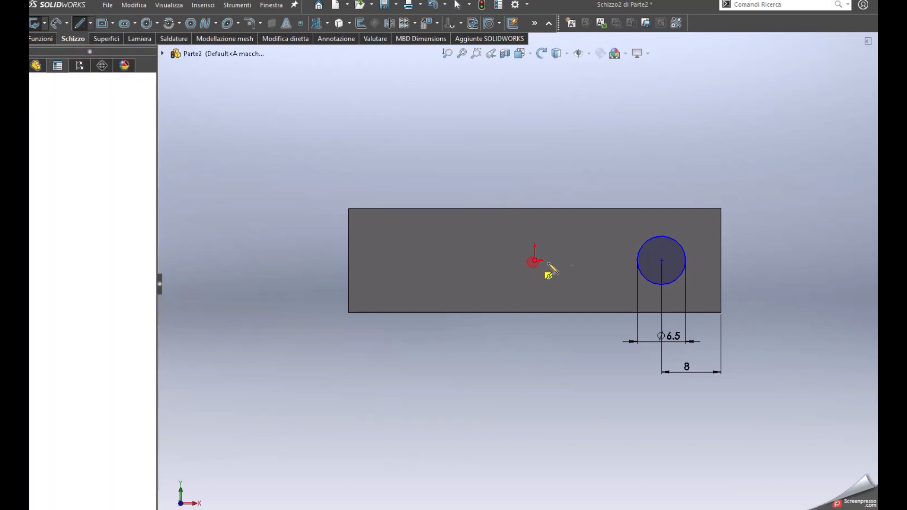
{"action": "left_click", "coordinate": [661, 260]}
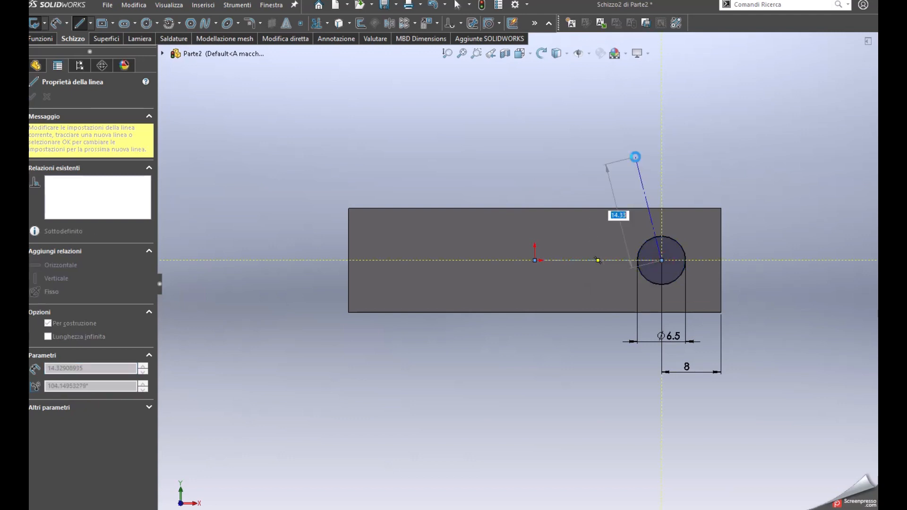
{"action": "key", "text": "Escape"}
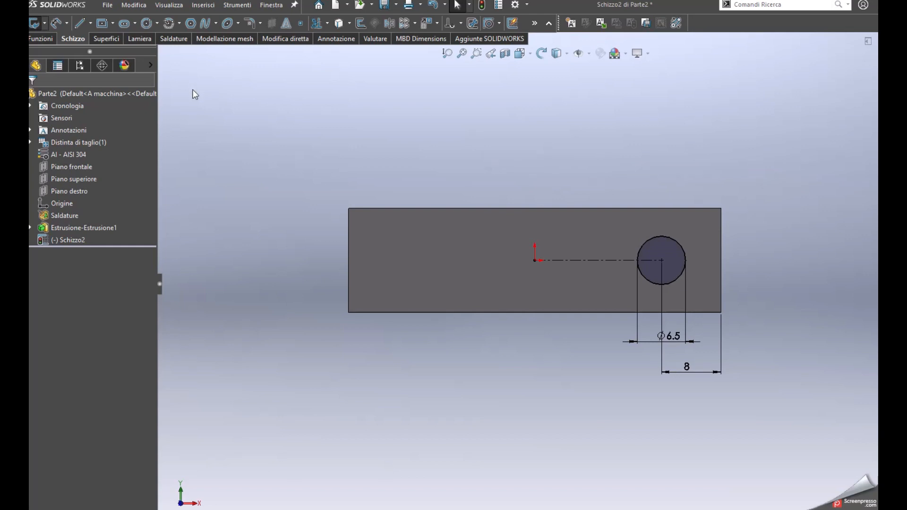
Start an extruded cut from the circle sketch with the Passante end condition
{"action": "left_click", "coordinate": [40, 39]}
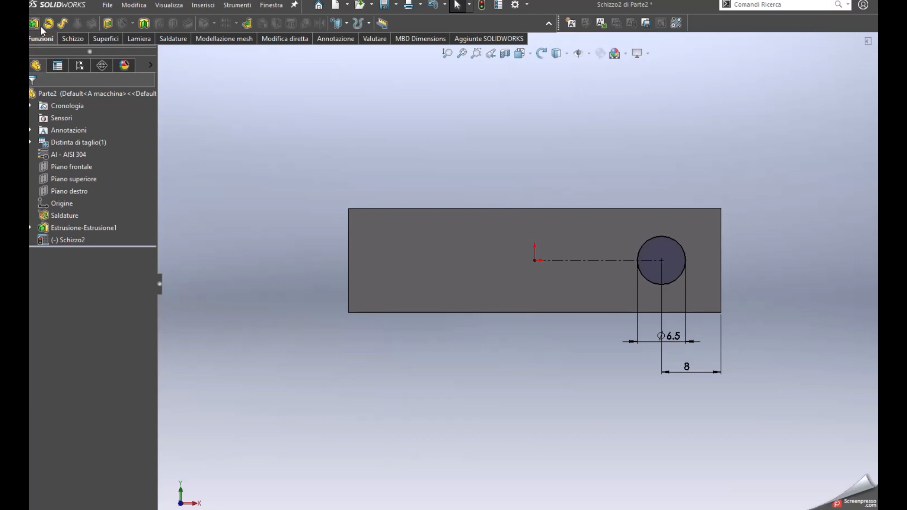
{"action": "left_click", "coordinate": [108, 24]}
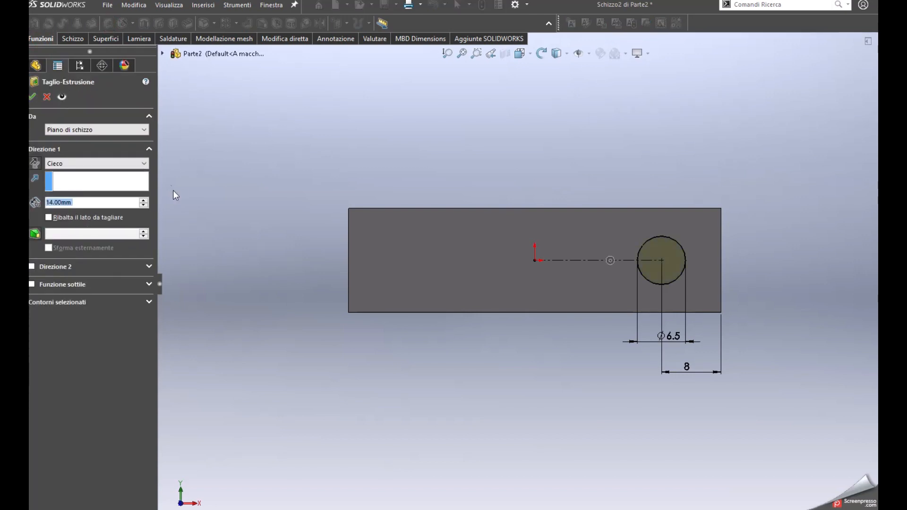
{"action": "left_click", "coordinate": [118, 165]}
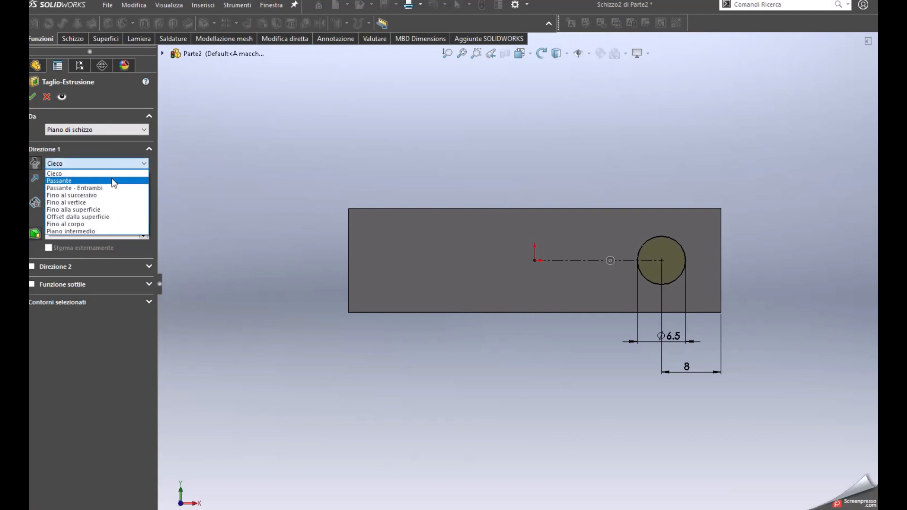
{"action": "left_click", "coordinate": [113, 181]}
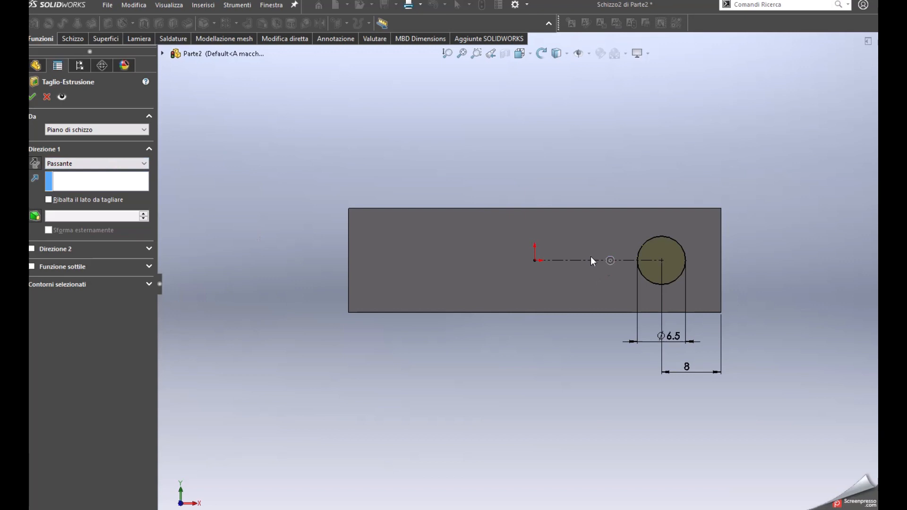
{"action": "middle_click_drag", "start_coordinate": [582, 259], "coordinate": [464, 378]}
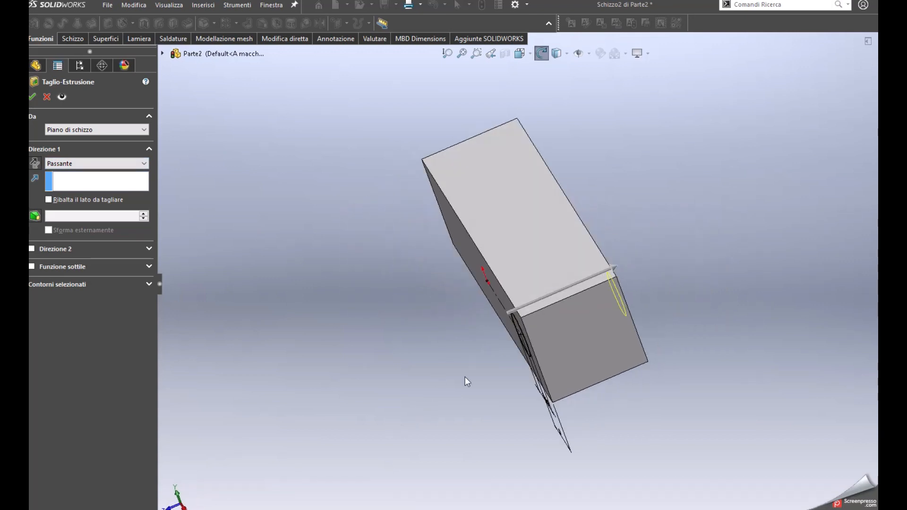
{"action": "left_click", "coordinate": [605, 273]}
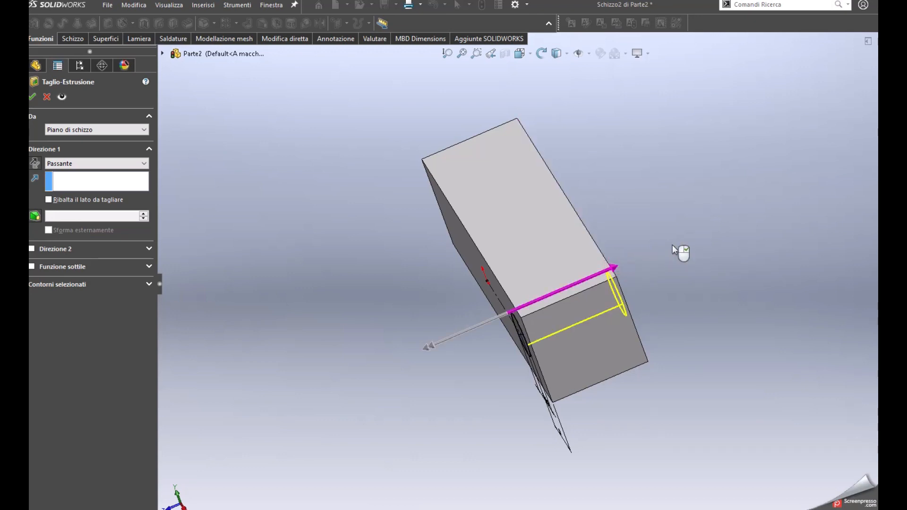
{"action": "mouse_move", "coordinate": [575, 296]}
{"action": "middle_mouse_down"}
{"action": "mouse_move", "coordinate": [520, 300]}
{"action": "mouse_move", "coordinate": [579, 293]}
{"action": "middle_mouse_up"}
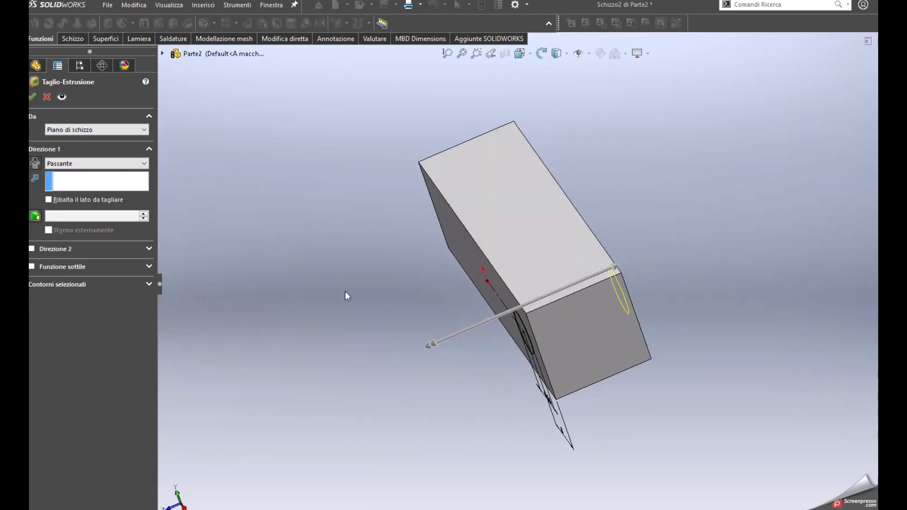
Switch the cut's end condition to Cieco with a depth of 25 mm and complete the cut
{"action": "left_click", "coordinate": [78, 163]}
{"action": "left_click", "coordinate": [82, 174]}
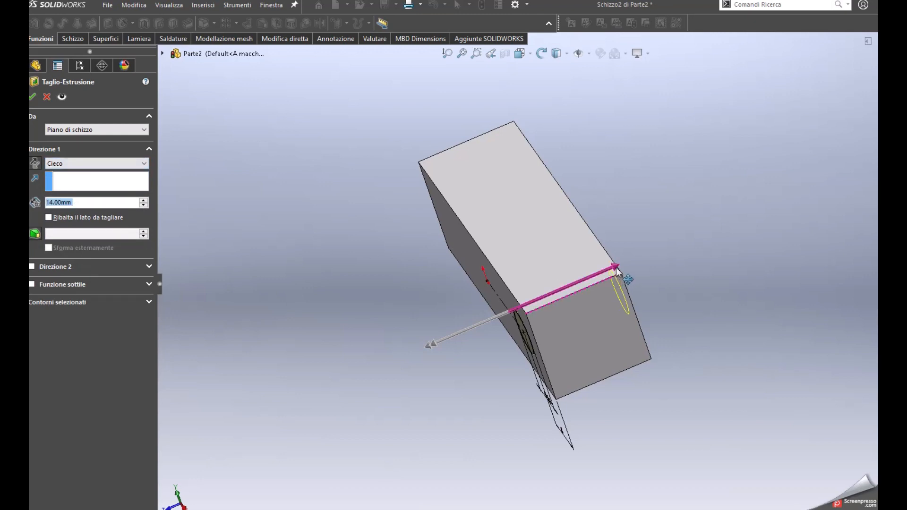
{"action": "left_click_drag", "start_coordinate": [618, 269], "coordinate": [690, 239]}
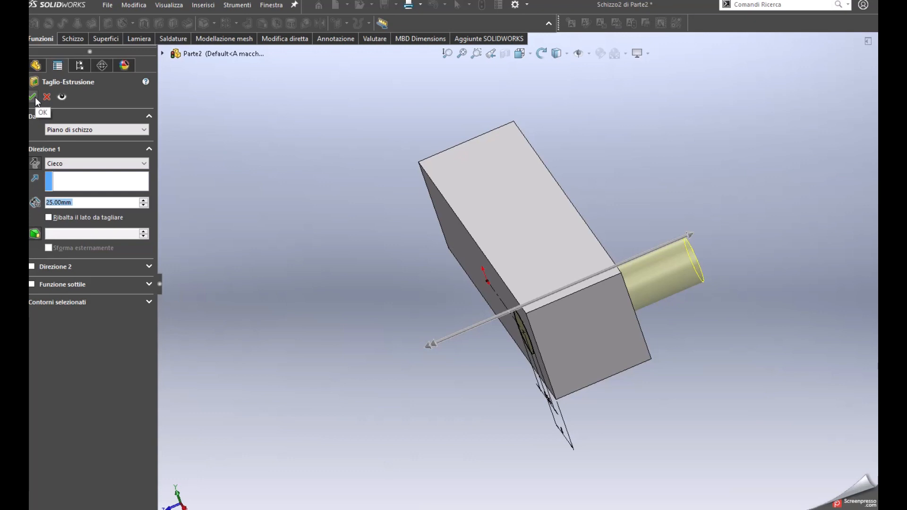
{"action": "left_click", "coordinate": [33, 97]}
Sketch a circle about 11 mm in diameter on the block's front face, concentric with the existing hole
{"action": "middle_click_drag", "start_coordinate": [458, 297], "coordinate": [651, 225]}
{"action": "left_click", "coordinate": [520, 401]}
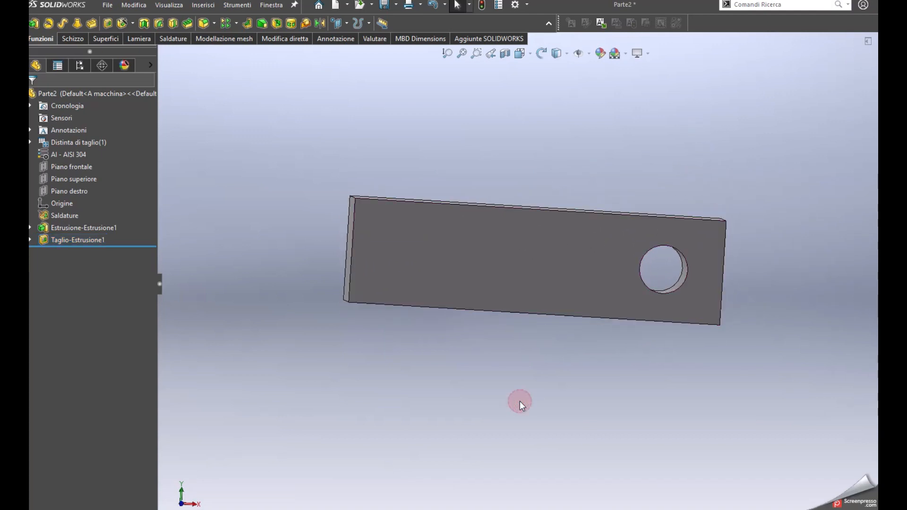
{"action": "key", "text": "ctrl+1"}
{"action": "middle_click_drag", "start_coordinate": [616, 367], "coordinate": [501, 392], "text": "ctrl"}
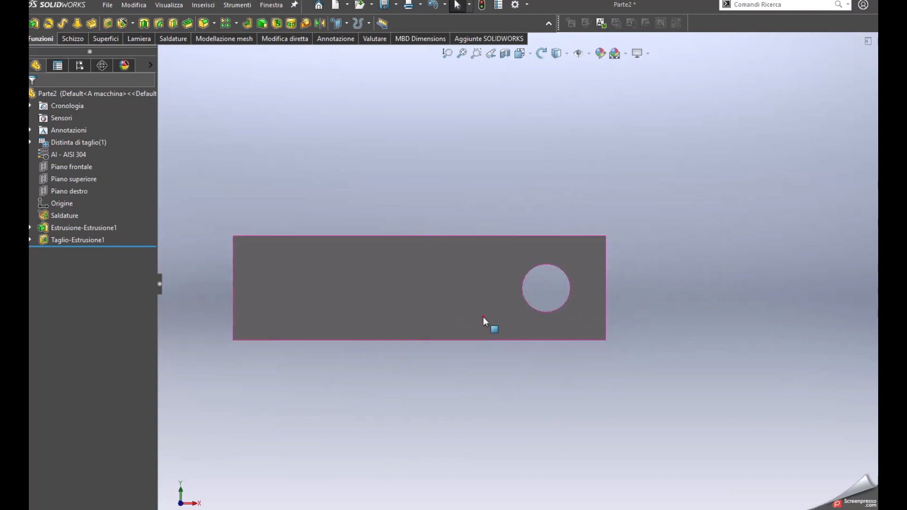
{"action": "left_click", "coordinate": [483, 316]}
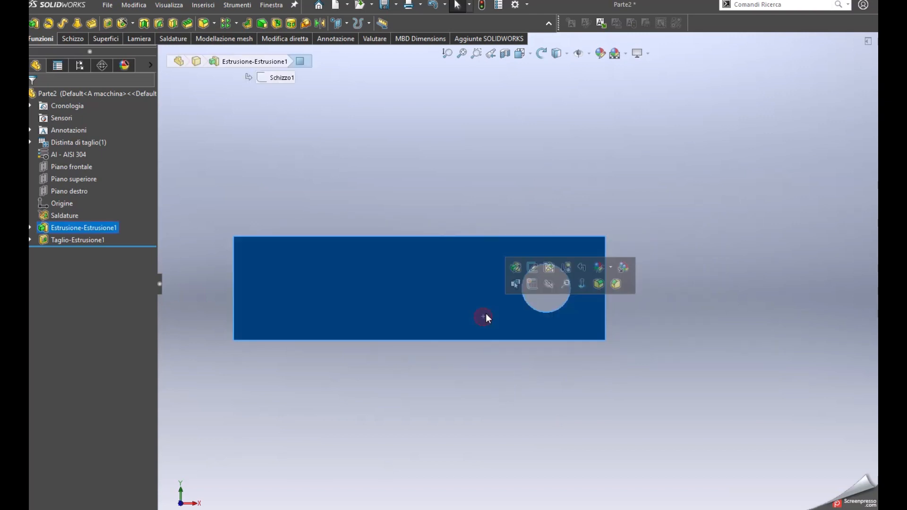
{"action": "left_click", "coordinate": [531, 284]}
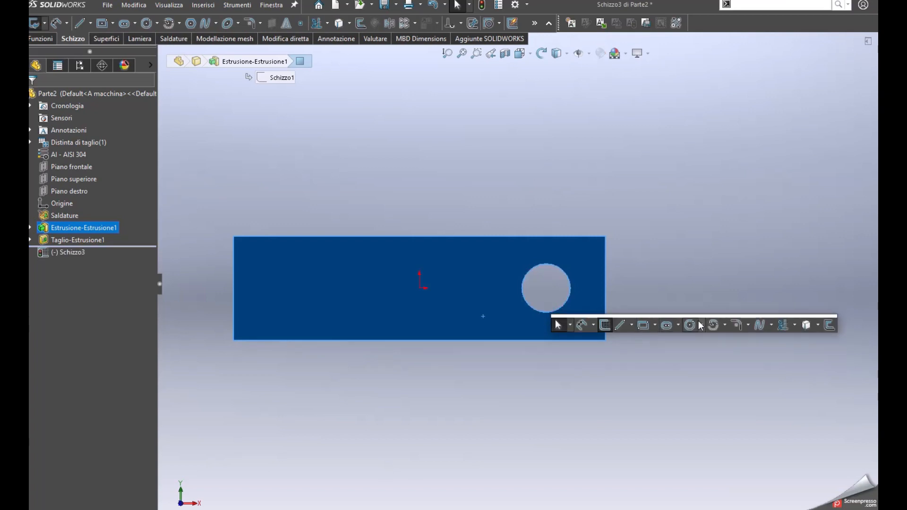
{"action": "left_click", "coordinate": [691, 326]}
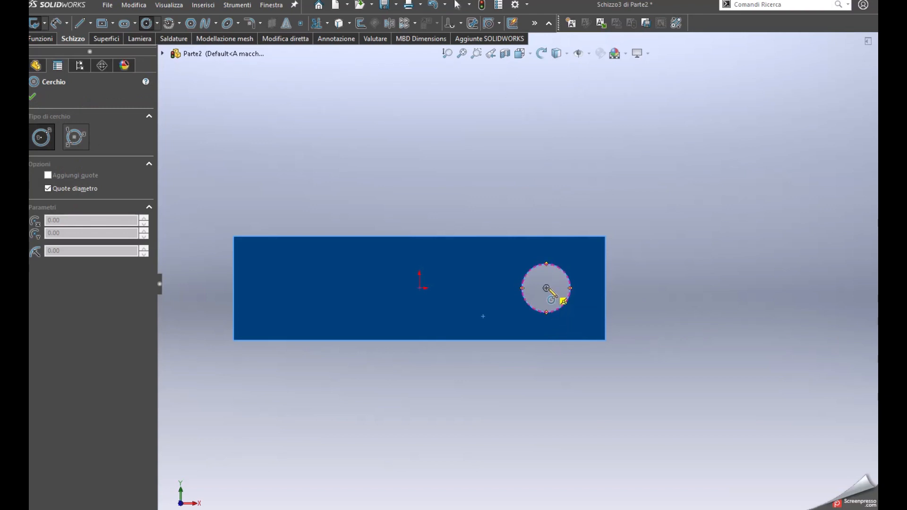
{"action": "left_click", "coordinate": [556, 304]}
{"action": "left_click", "coordinate": [557, 309]}
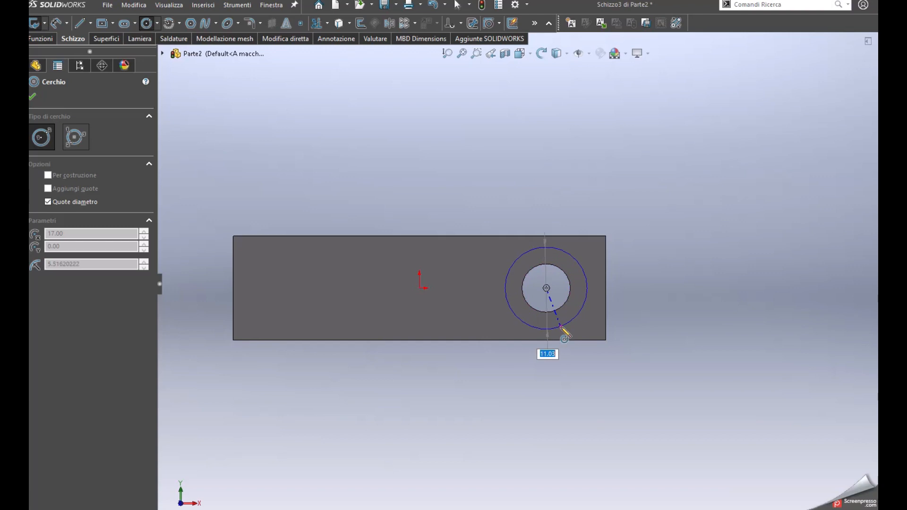
{"action": "left_click", "coordinate": [561, 328]}
{"action": "key", "text": "Escape"}
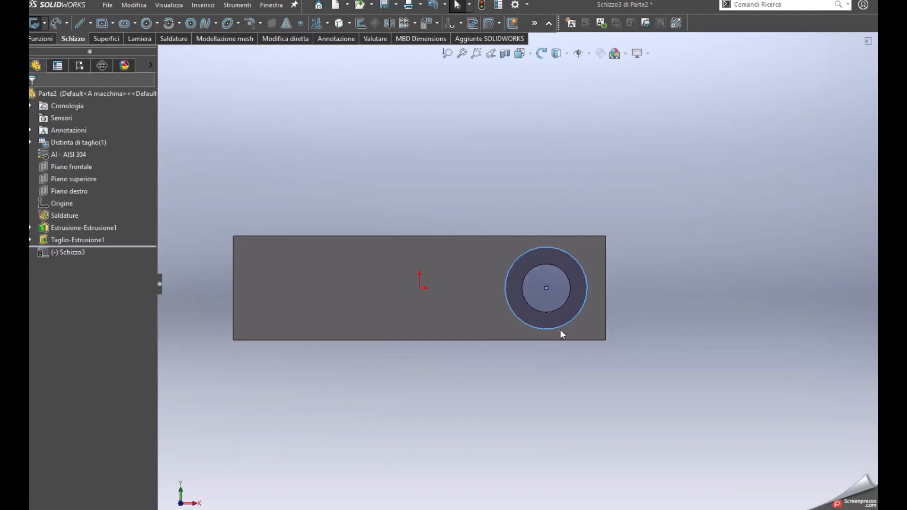
Dimension the new circle's diameter to 12 mm
{"action": "key", "text": "s"}
{"action": "right_click_drag", "start_coordinate": [565, 352], "coordinate": [562, 330]}
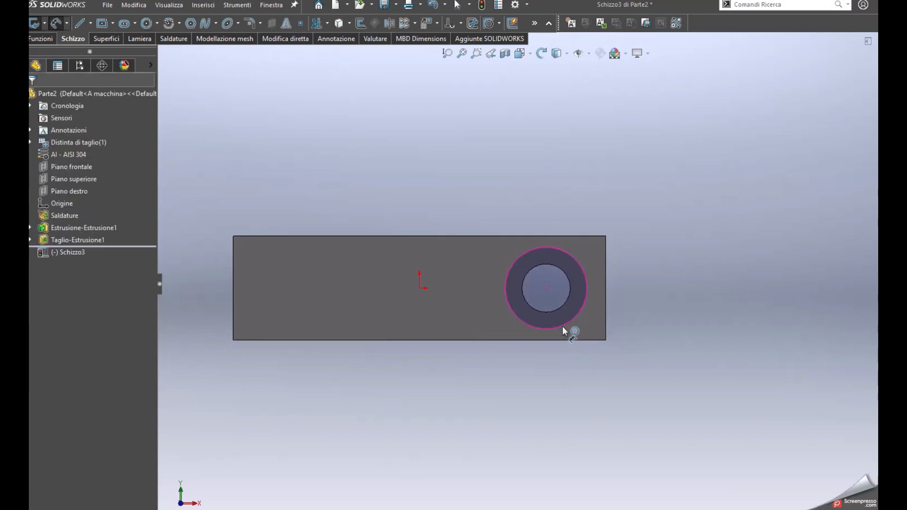
{"action": "left_click", "coordinate": [562, 326]}
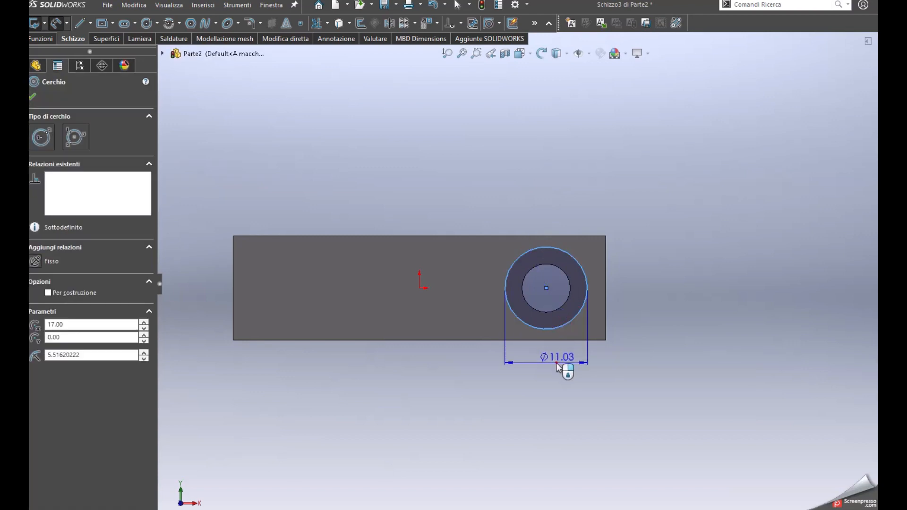
{"action": "left_click", "coordinate": [559, 368]}
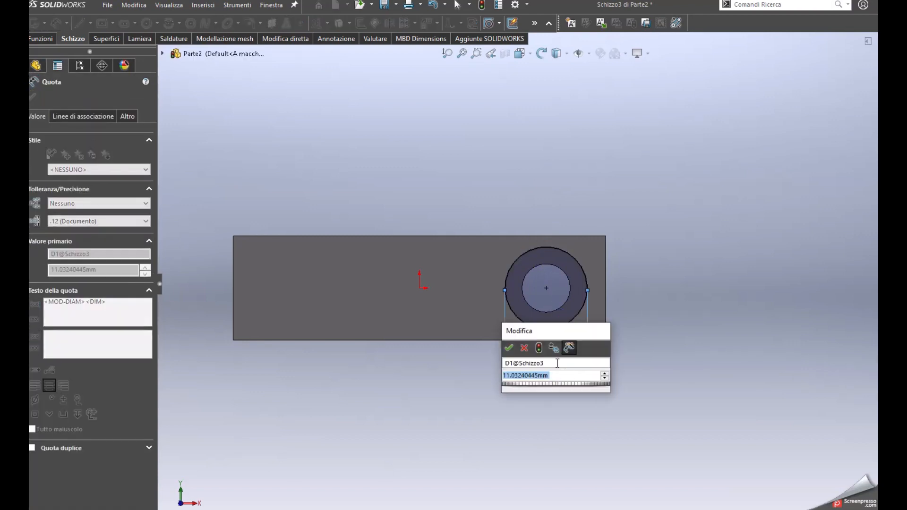
{"action": "type", "text": "12"}
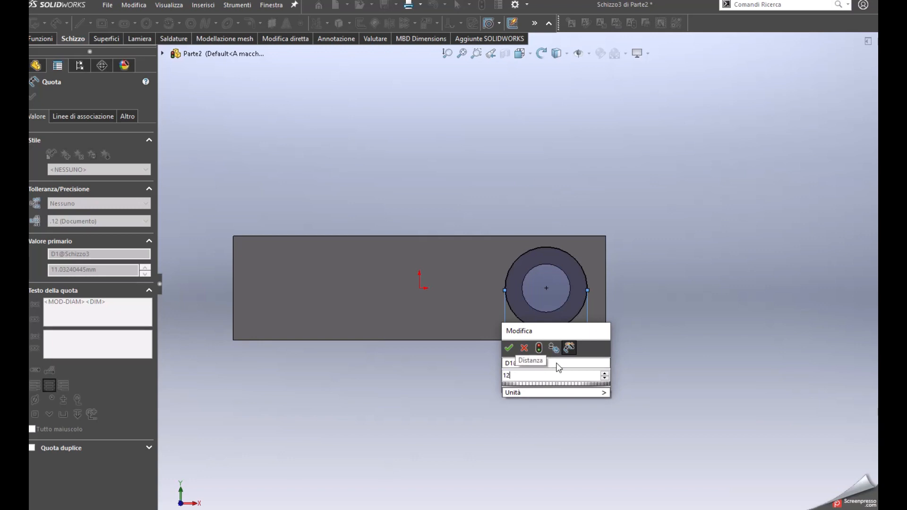
{"action": "key", "text": "Return"}
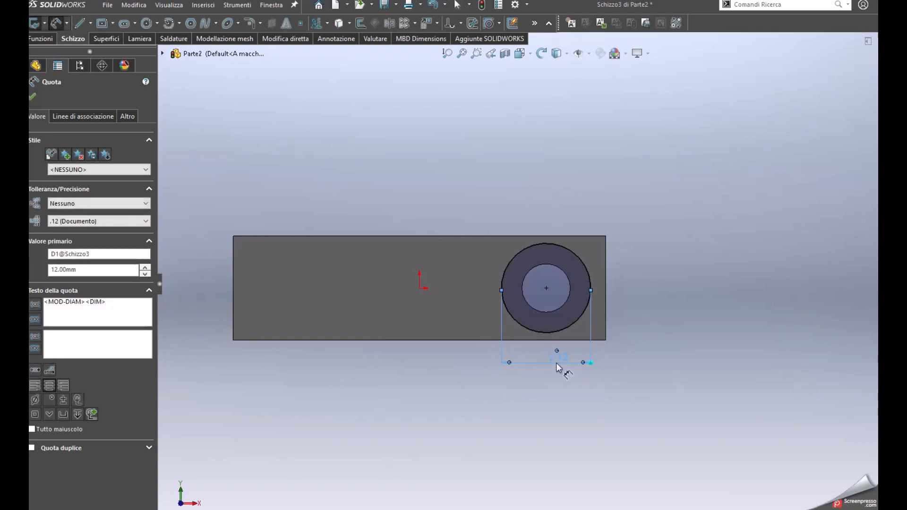
{"action": "key", "text": "Escape"}
Cut the 12 mm circle into the block to a Cieco depth of 9 mm
{"action": "middle_click_drag", "start_coordinate": [535, 288], "coordinate": [459, 316]}
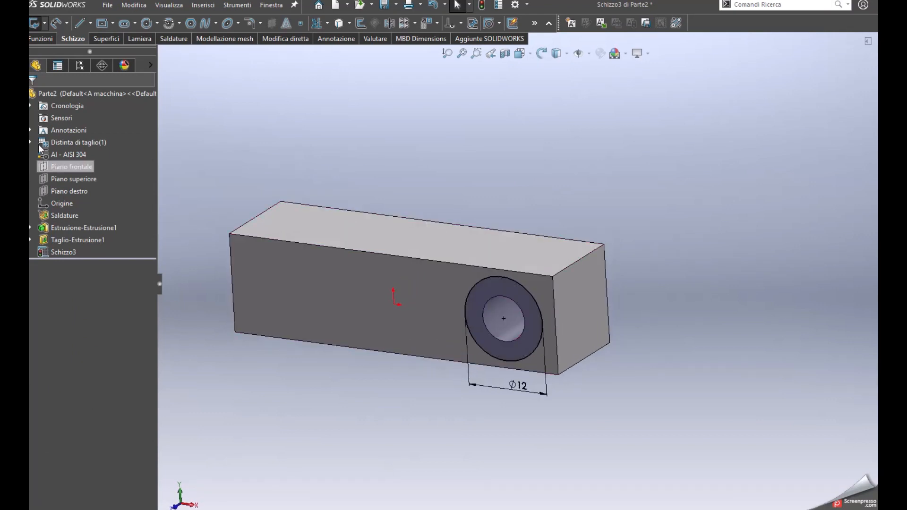
{"action": "left_click", "coordinate": [44, 36]}
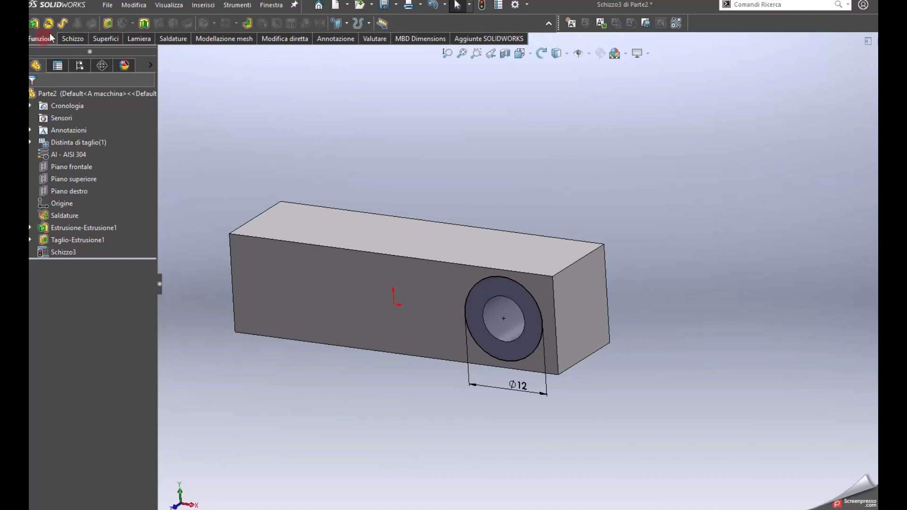
{"action": "left_click", "coordinate": [107, 24]}
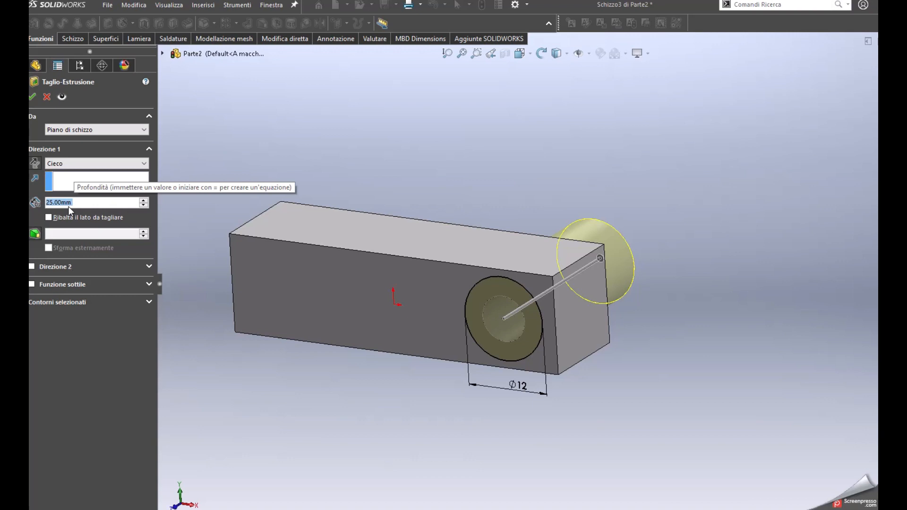
{"action": "type", "text": "9"}
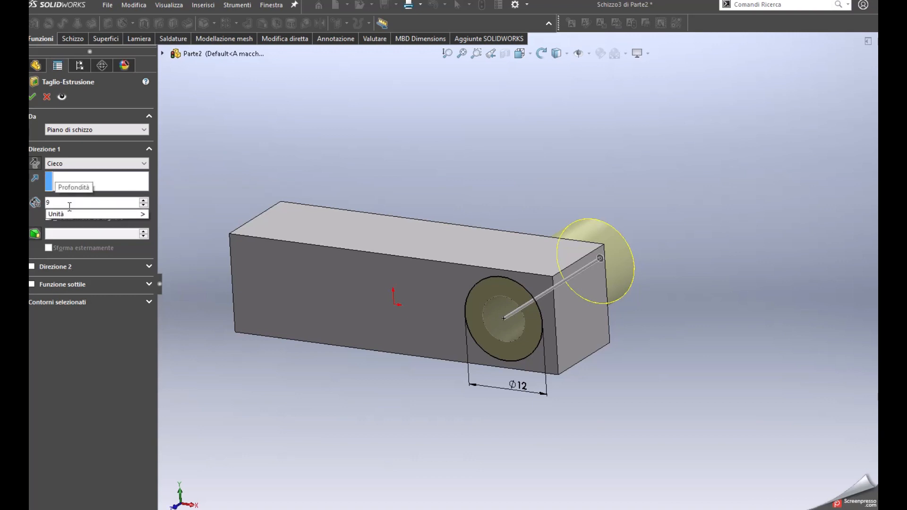
{"action": "key", "text": "Return"}
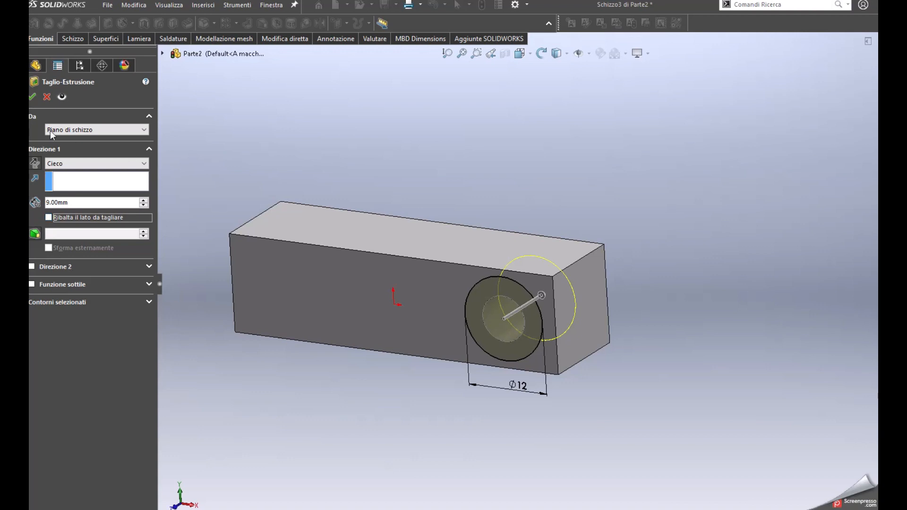
{"action": "middle_click_drag", "start_coordinate": [535, 298], "coordinate": [447, 263]}
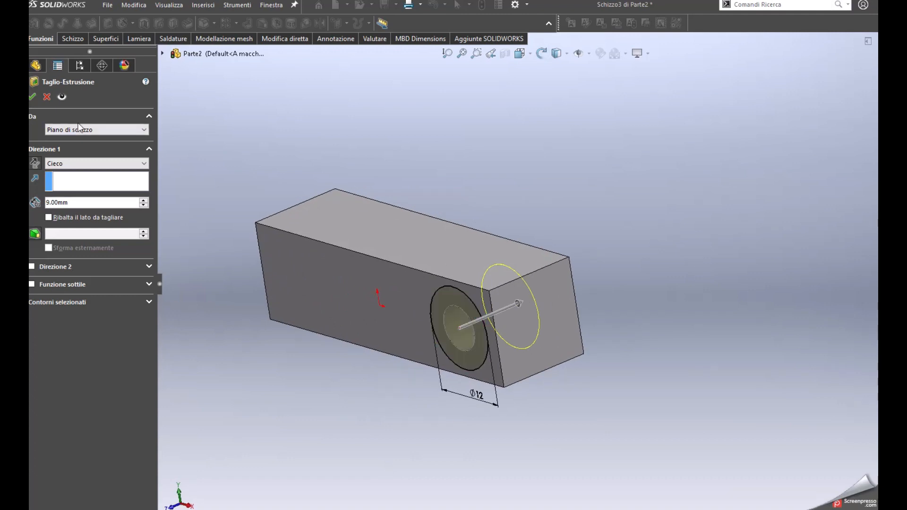
{"action": "left_click", "coordinate": [33, 97]}
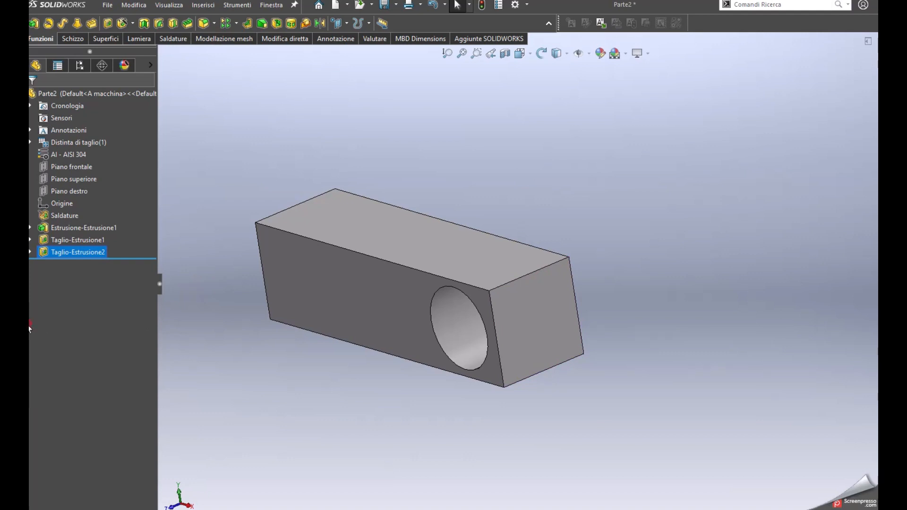
Sketch a corner rectangle about 9.6 mm long across the full 14 mm width of the block's bottom face, at the end opposite the hole
{"action": "middle_click_drag", "start_coordinate": [403, 326], "coordinate": [478, 306]}
{"action": "middle_click_drag", "start_coordinate": [449, 258], "coordinate": [515, 268], "text": "ctrl"}
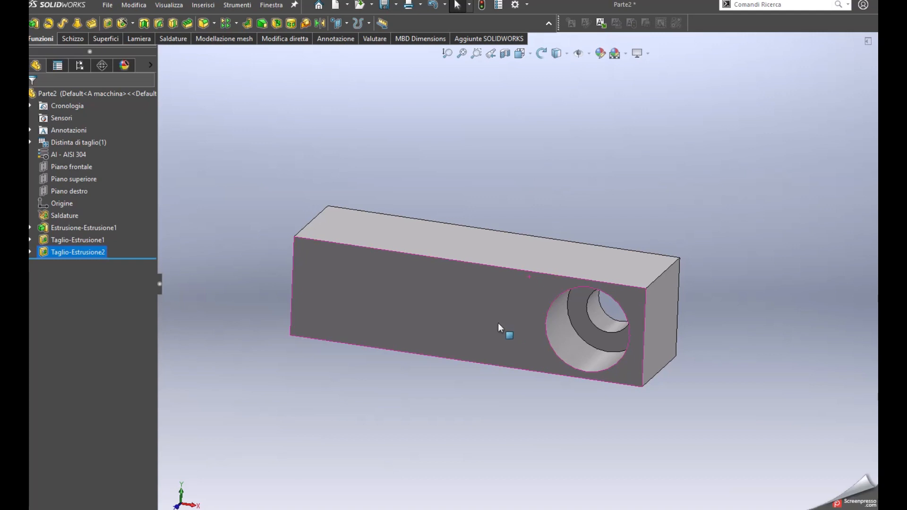
{"action": "middle_click_drag", "start_coordinate": [510, 334], "coordinate": [547, 127]}
{"action": "middle_click_drag", "start_coordinate": [510, 350], "coordinate": [510, 213]}
{"action": "left_click", "coordinate": [433, 420]}
{"action": "key", "text": "ctrl+8"}
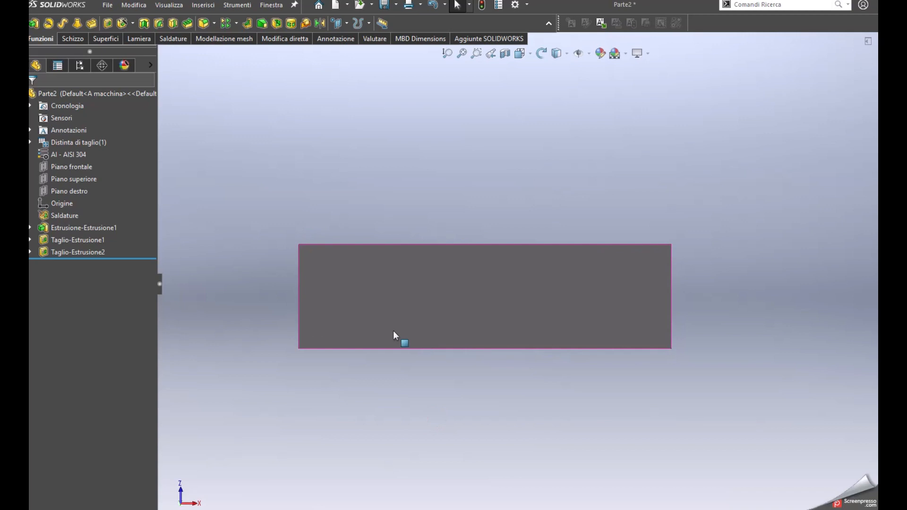
{"action": "left_click", "coordinate": [366, 305]}
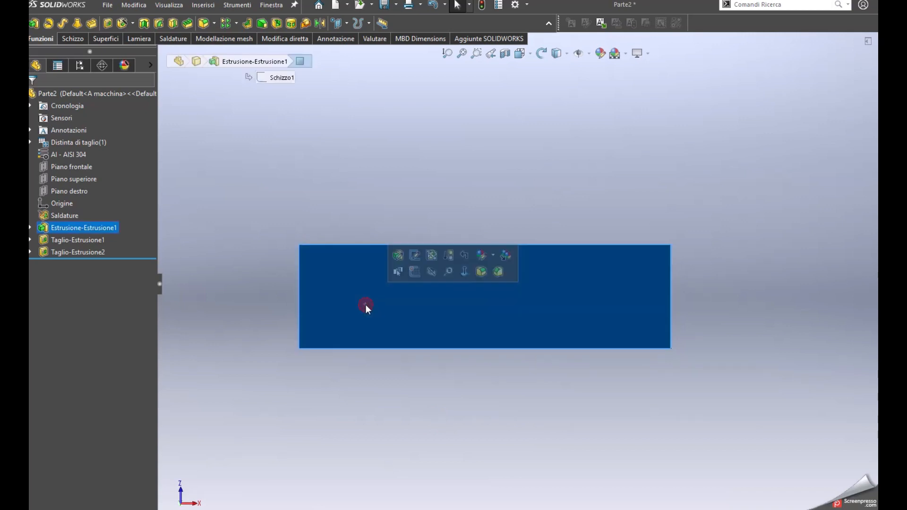
{"action": "left_click", "coordinate": [414, 272]}
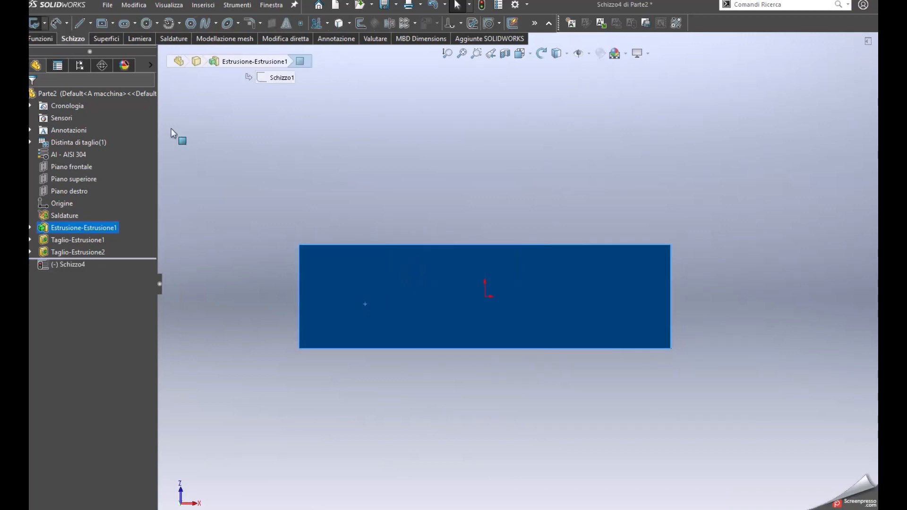
{"action": "left_click", "coordinate": [114, 22]}
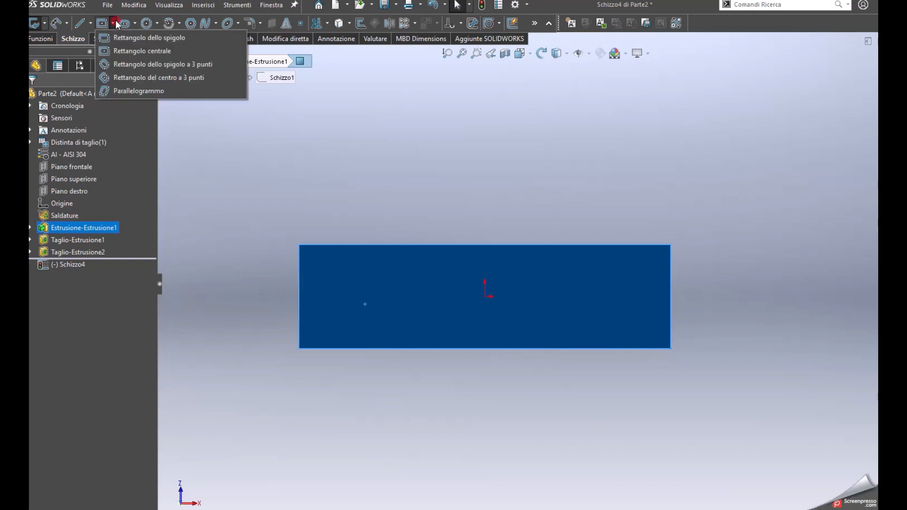
{"action": "left_click", "coordinate": [108, 41]}
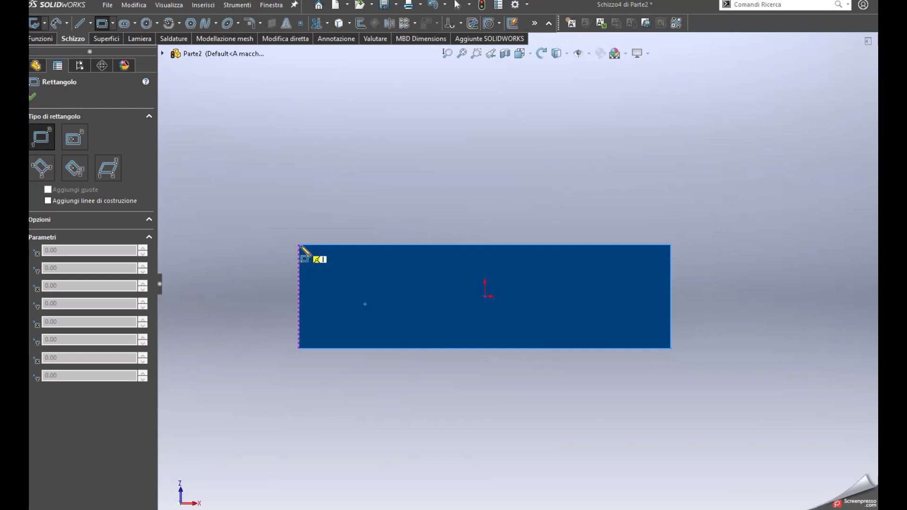
{"action": "left_click", "coordinate": [298, 244]}
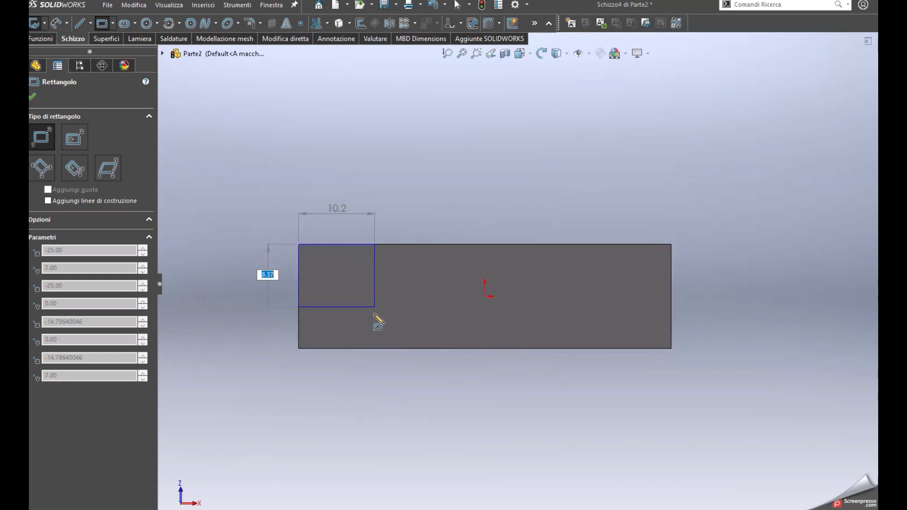
{"action": "left_click", "coordinate": [371, 349]}
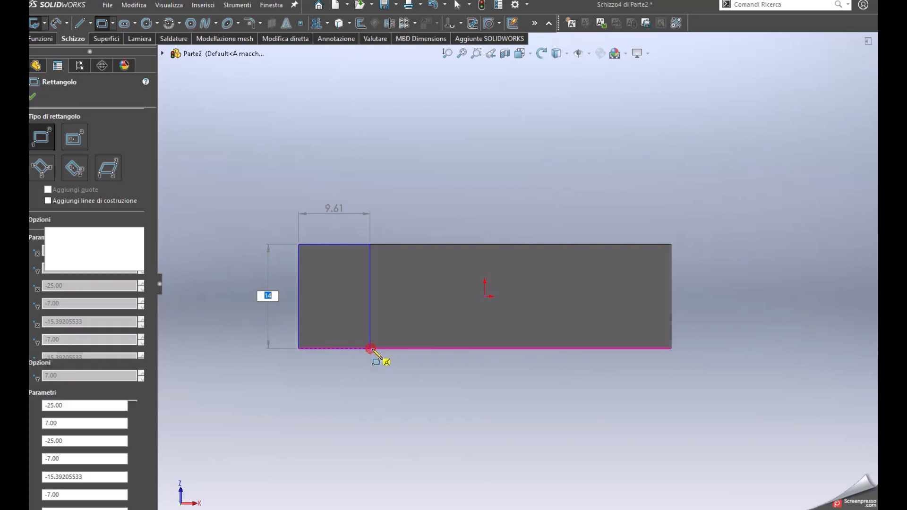
{"action": "key", "text": "Escape"}
Dimension the rectangle's length along the block to 15 mm
{"action": "key", "text": "s"}
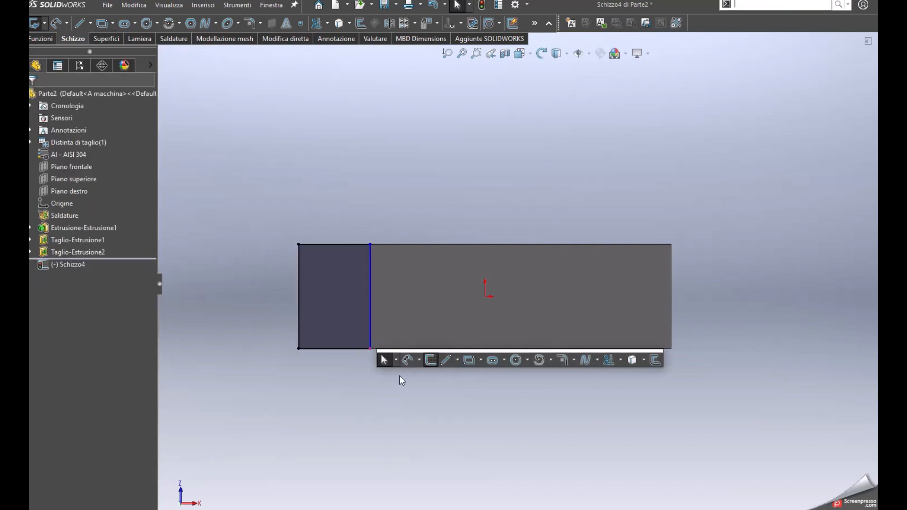
{"action": "left_click", "coordinate": [405, 364]}
{"action": "left_click", "coordinate": [359, 348]}
{"action": "left_click", "coordinate": [355, 383]}
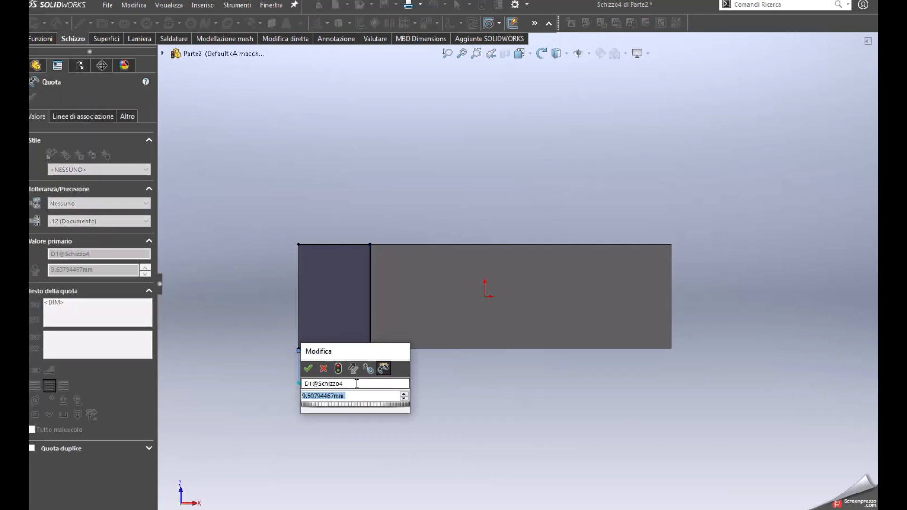
{"action": "type", "text": "15"}
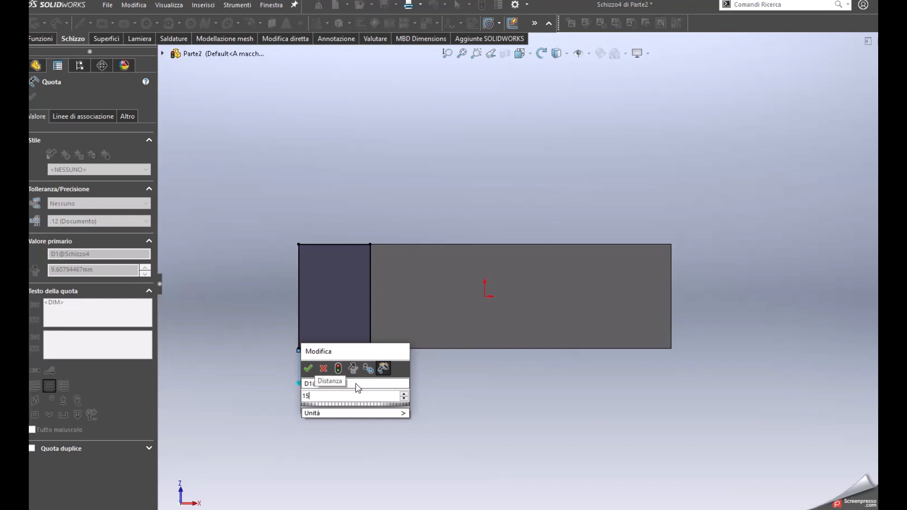
{"action": "key", "text": "Return"}
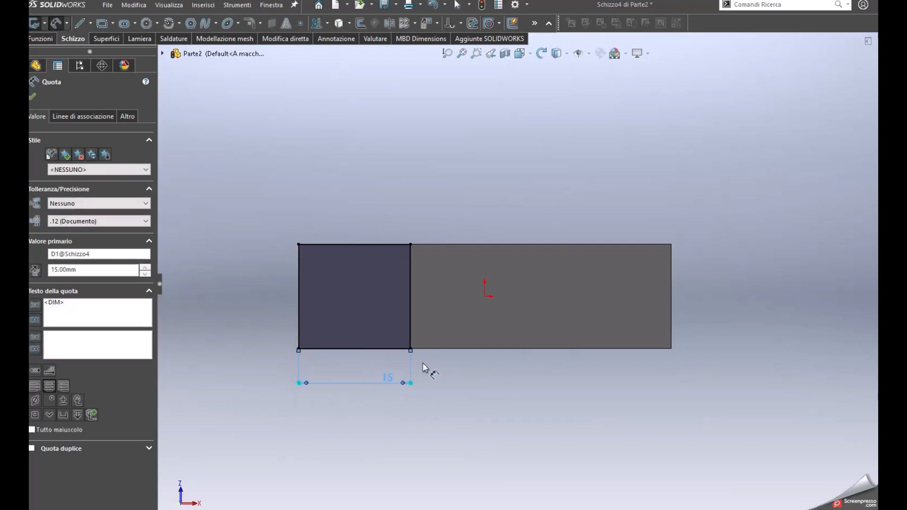
Cut the rectangle into the block to a Cieco depth of 6 mm
{"action": "middle_click_drag", "start_coordinate": [430, 227], "coordinate": [470, 486]}
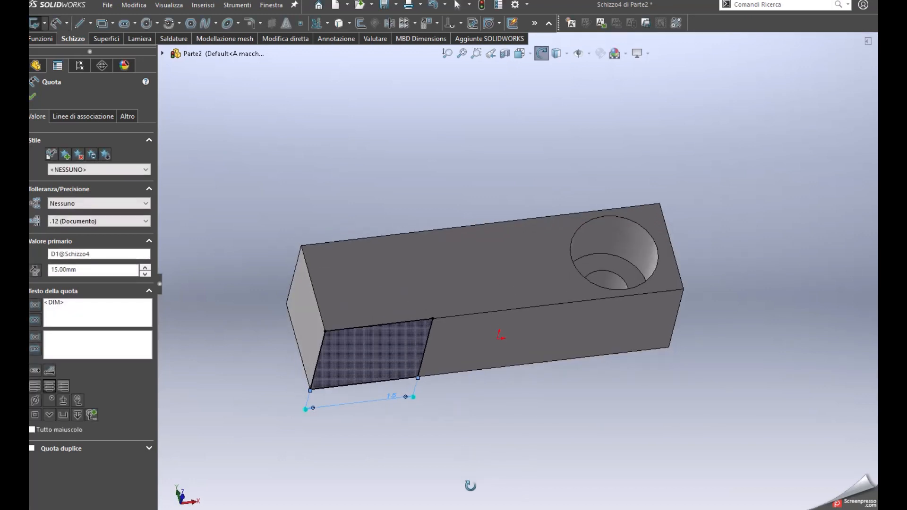
{"action": "middle_click_drag", "start_coordinate": [480, 220], "coordinate": [409, 213]}
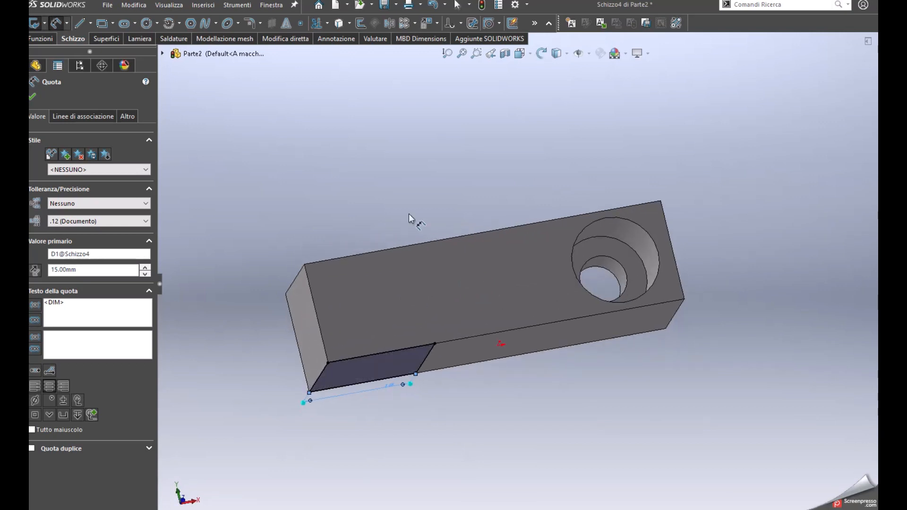
{"action": "left_click", "coordinate": [383, 203]}
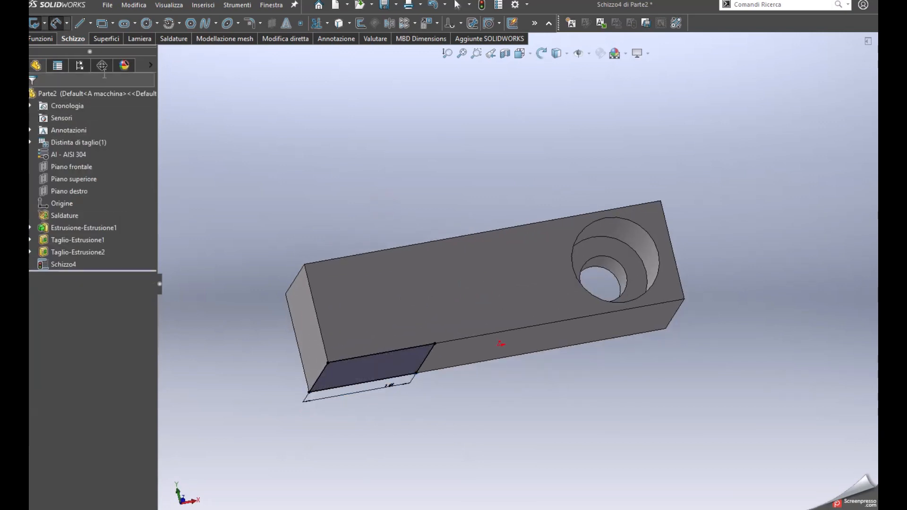
{"action": "left_click", "coordinate": [46, 38]}
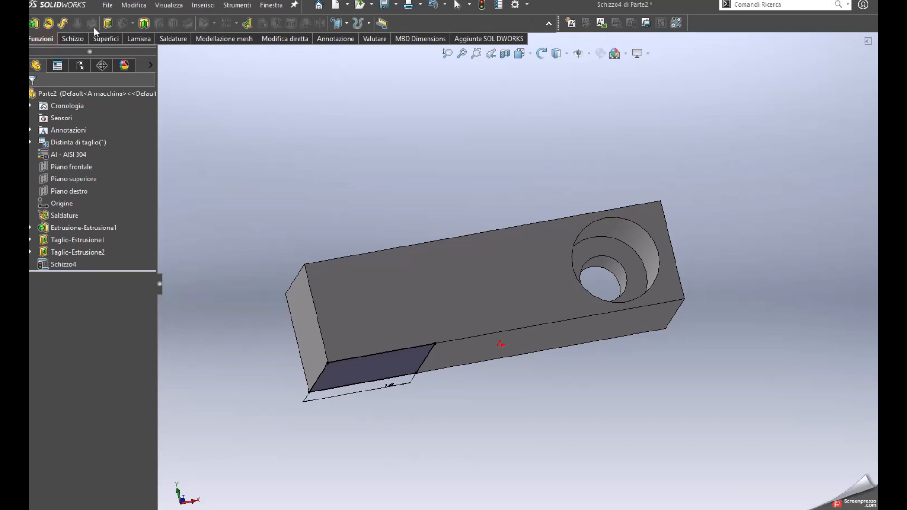
{"action": "left_click", "coordinate": [109, 23]}
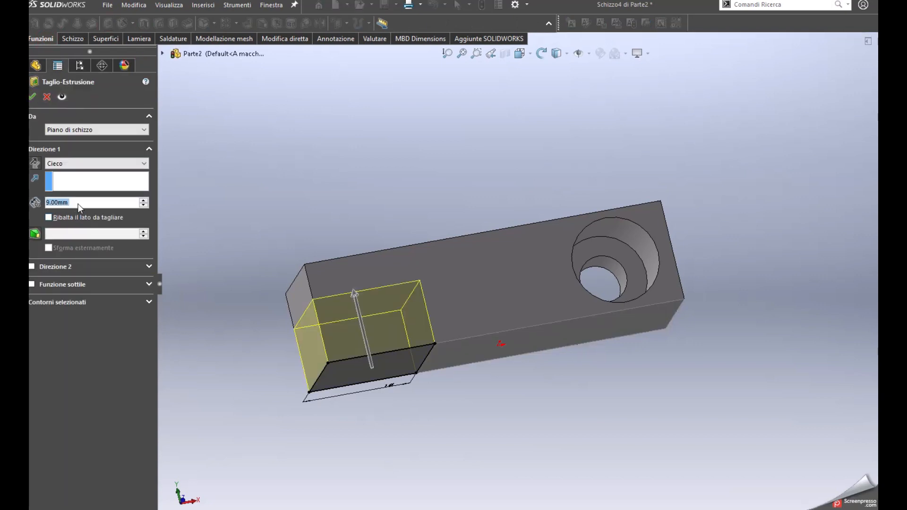
{"action": "type", "text": "6"}
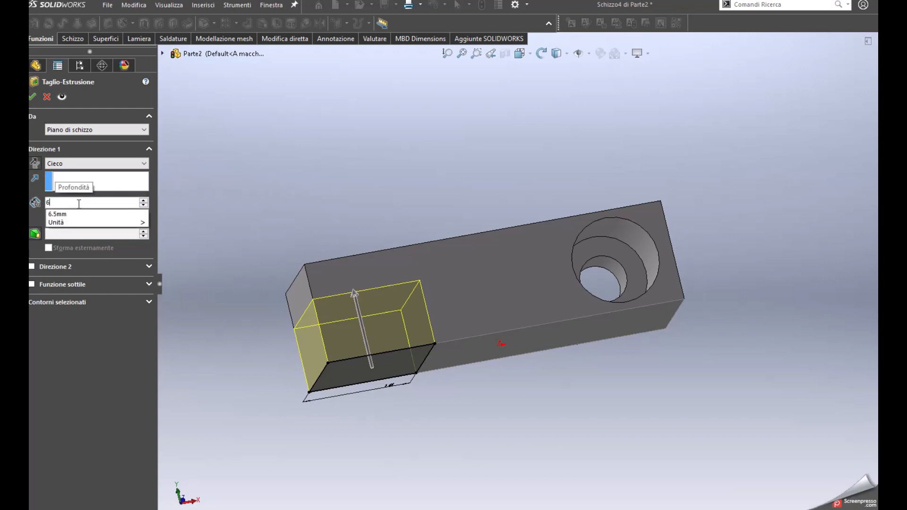
{"action": "key", "text": "Return"}
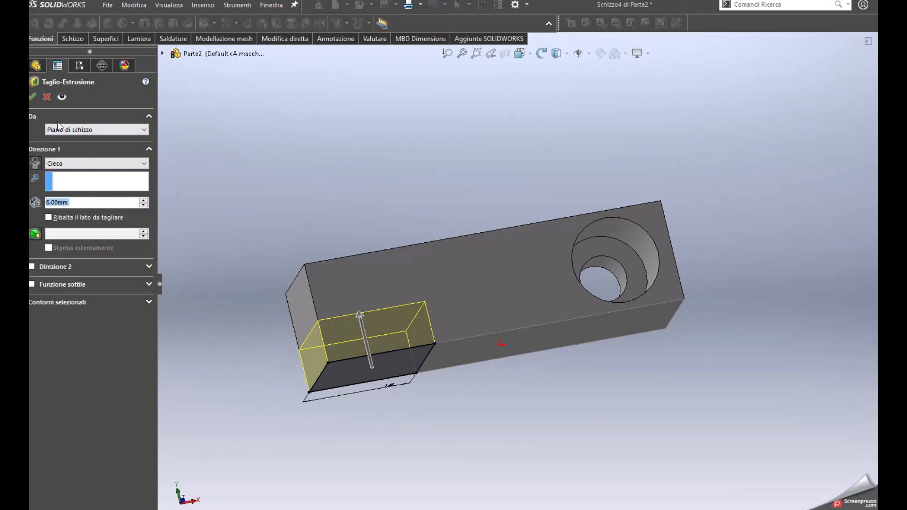
{"action": "left_click", "coordinate": [33, 97]}
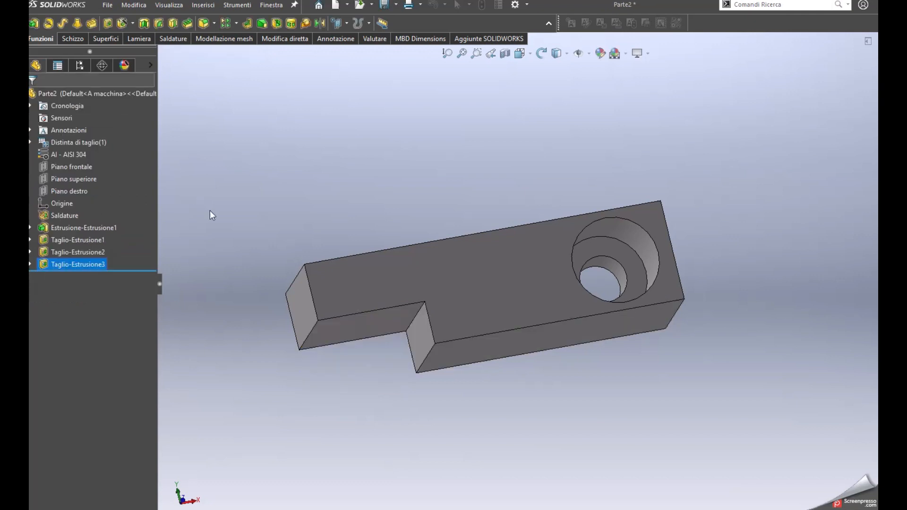
Sketch a circle about 5.3 mm in diameter on the recessed face of the step, aligned with the midpoint of its end edge
{"action": "middle_click_drag", "start_coordinate": [402, 349], "coordinate": [421, 335]}
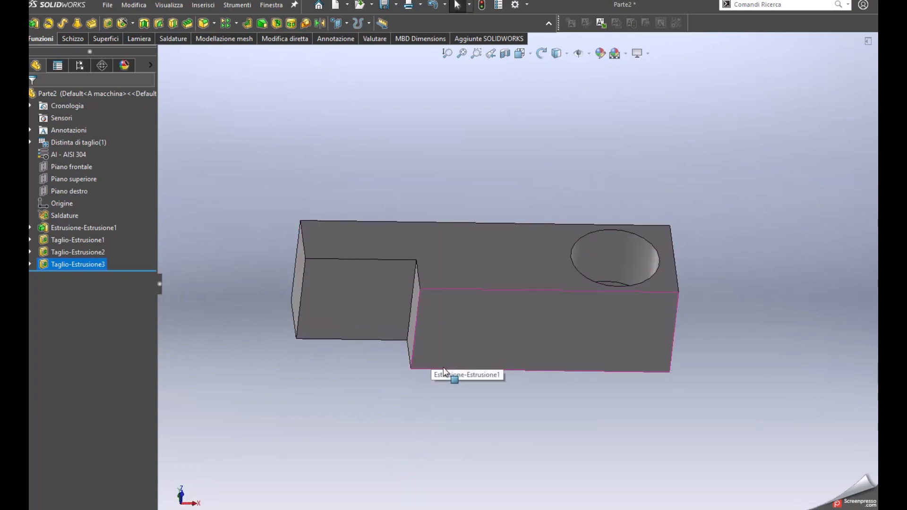
{"action": "middle_click_drag", "start_coordinate": [444, 371], "coordinate": [427, 237]}
{"action": "left_click", "coordinate": [378, 436]}
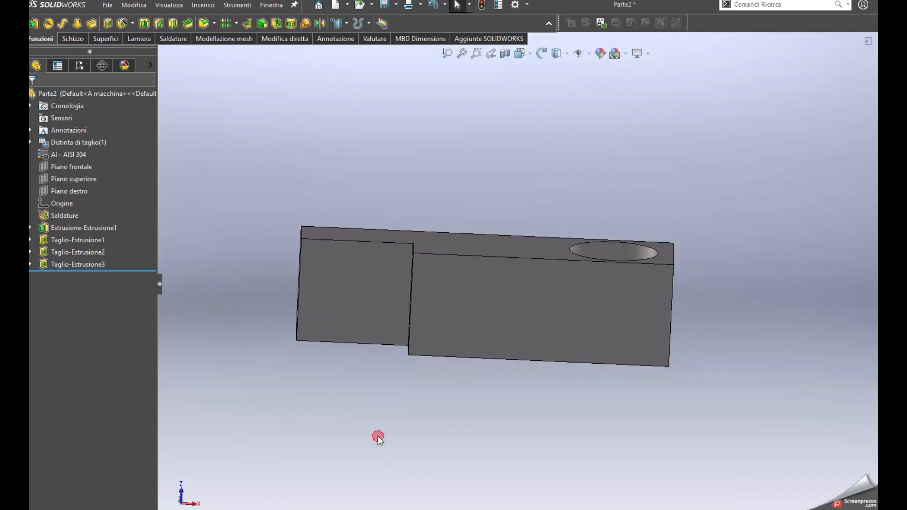
{"action": "key", "text": "ctrl+8"}
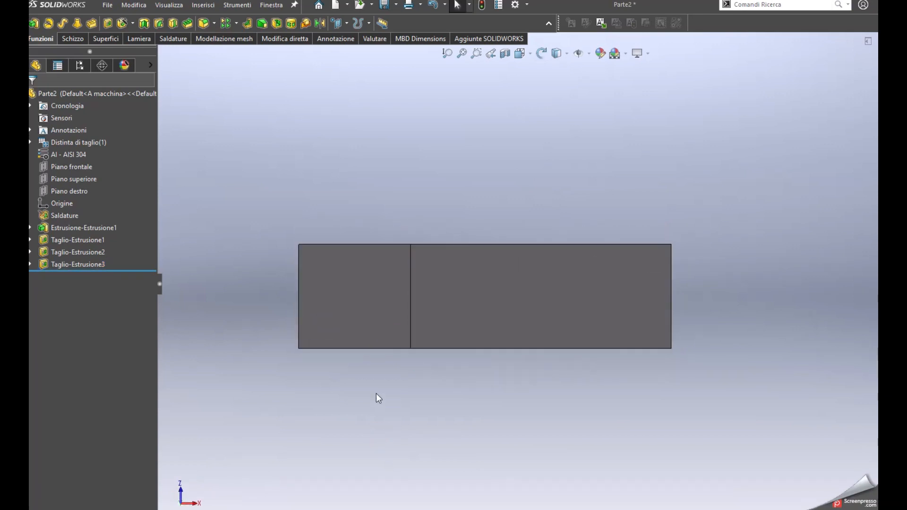
{"action": "left_click", "coordinate": [338, 309]}
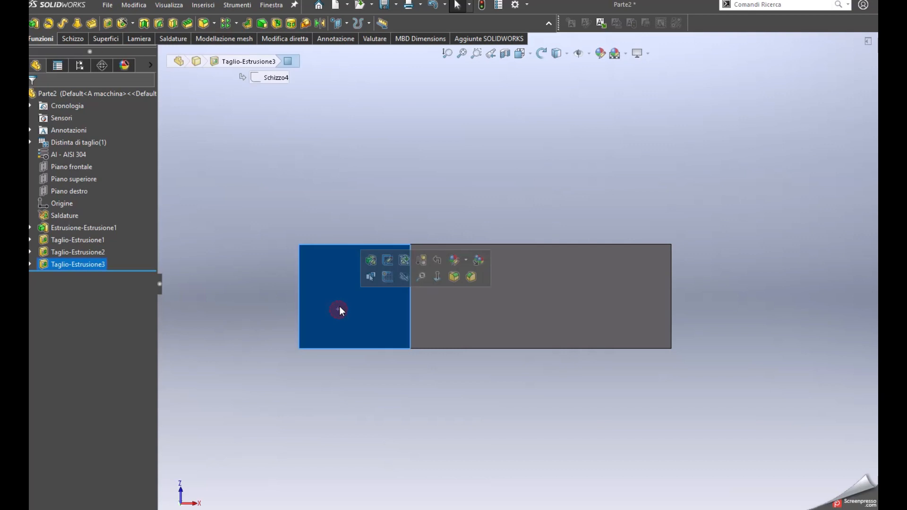
{"action": "left_click", "coordinate": [385, 278]}
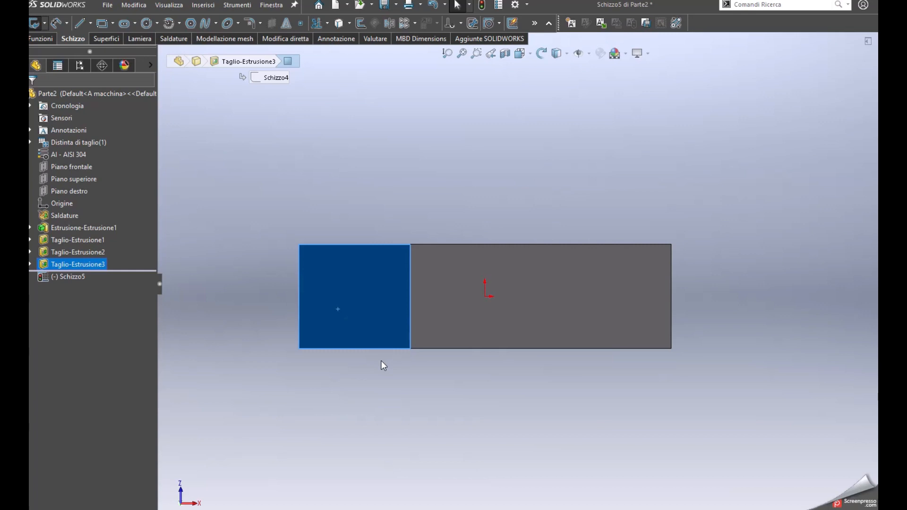
{"action": "key", "text": "s"}
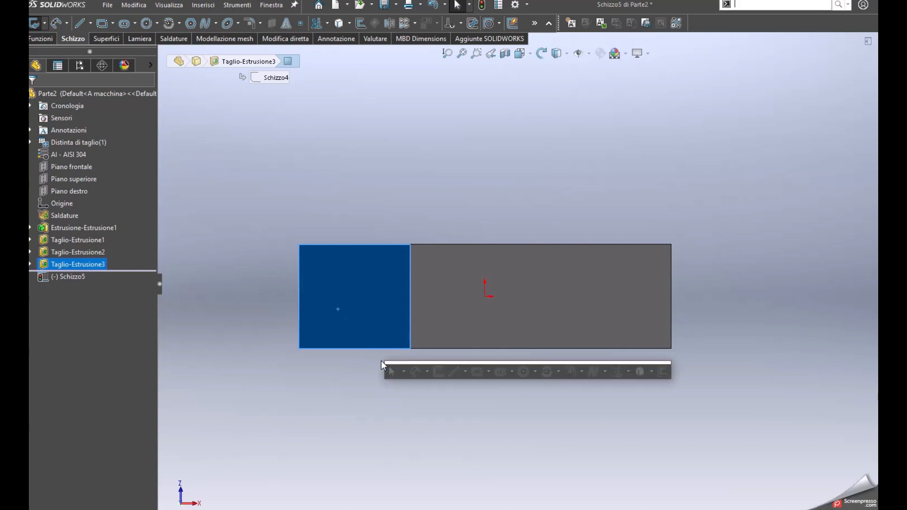
{"action": "left_click", "coordinate": [524, 372]}
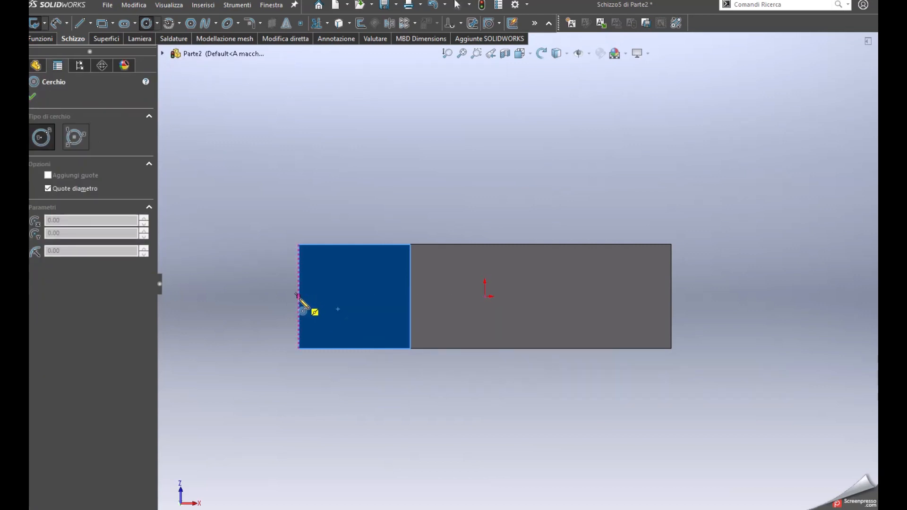
{"action": "left_click", "coordinate": [330, 297]}
{"action": "left_click", "coordinate": [336, 307]}
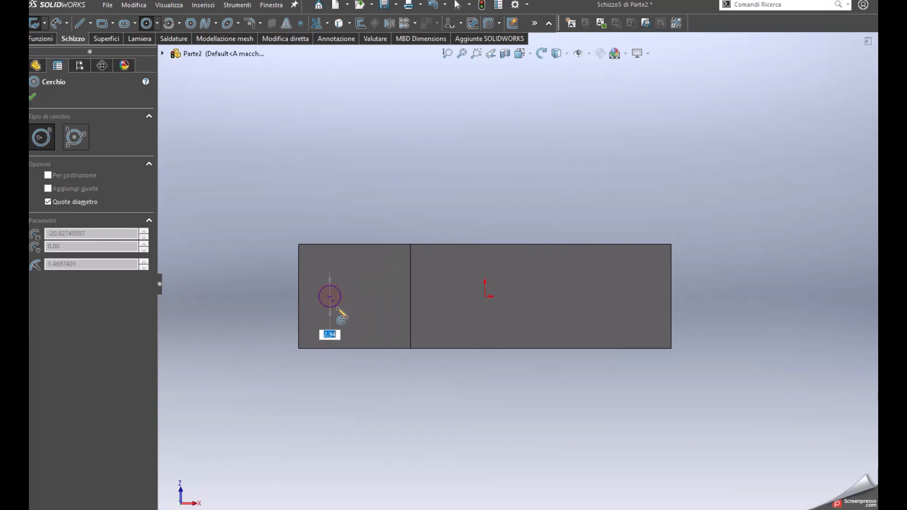
{"action": "left_click", "coordinate": [340, 314]}
{"action": "key", "text": "Escape"}
Dimension the circle's diameter on the recessed face to 6 mm
{"action": "key", "text": "s"}
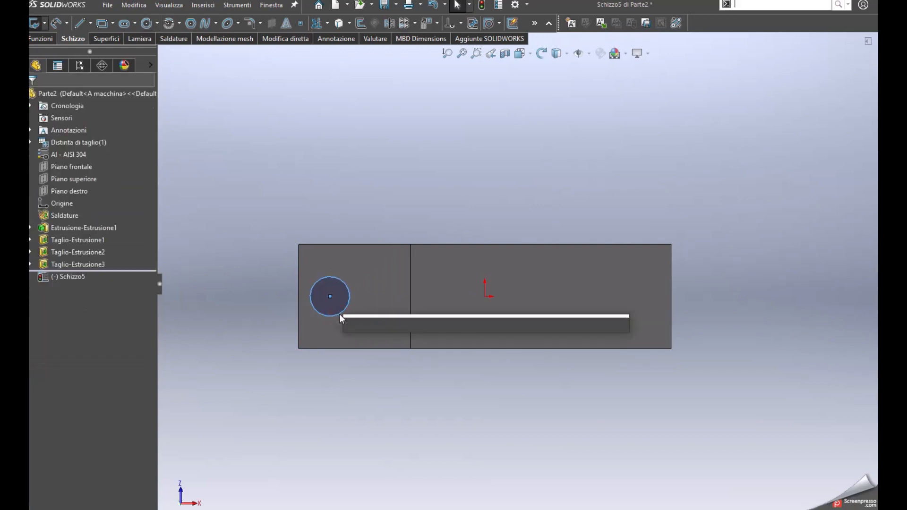
{"action": "left_click", "coordinate": [370, 324]}
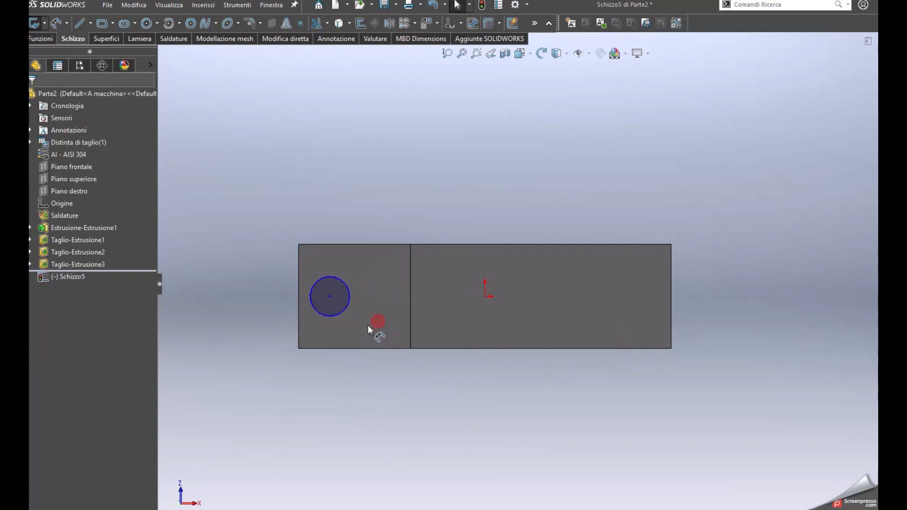
{"action": "left_click", "coordinate": [342, 312]}
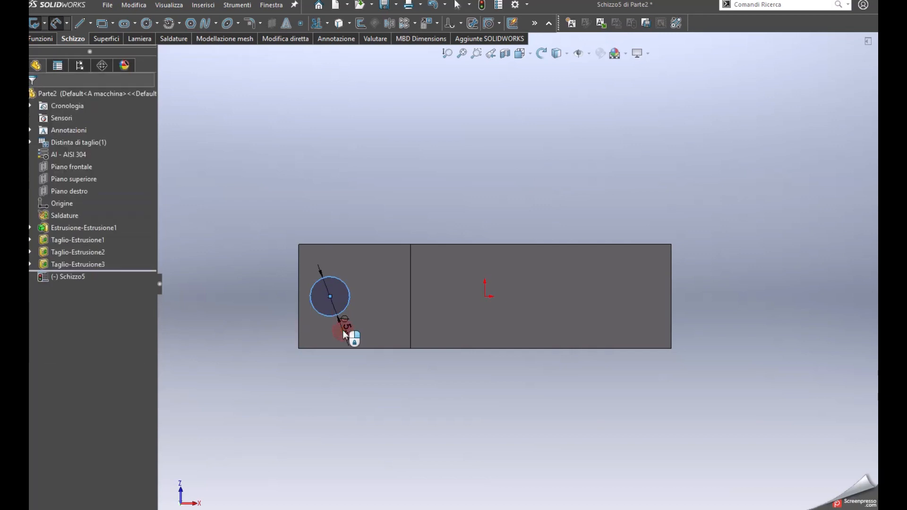
{"action": "left_click", "coordinate": [342, 330]}
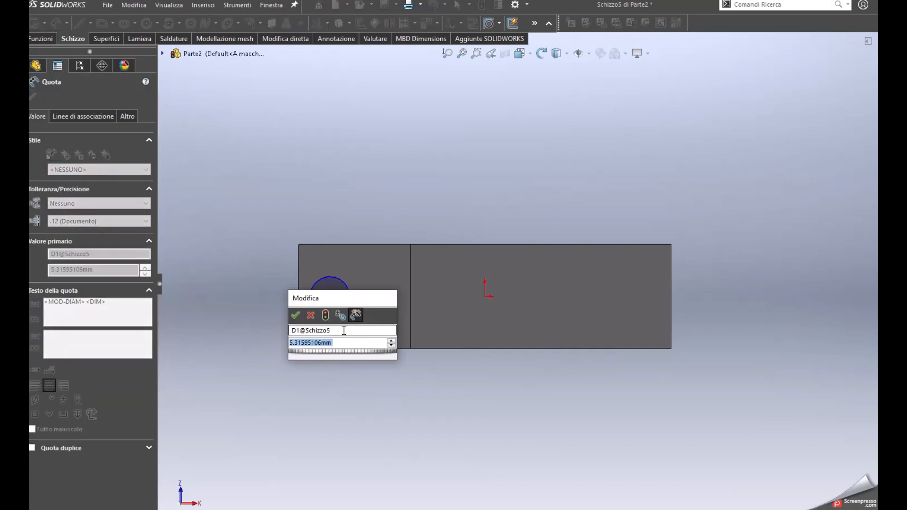
{"action": "type", "text": "6"}
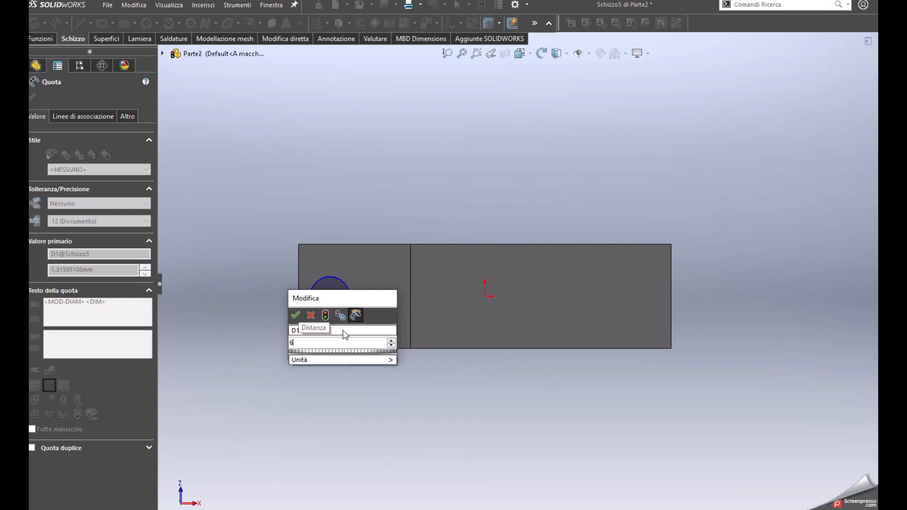
{"action": "key", "text": "Return"}
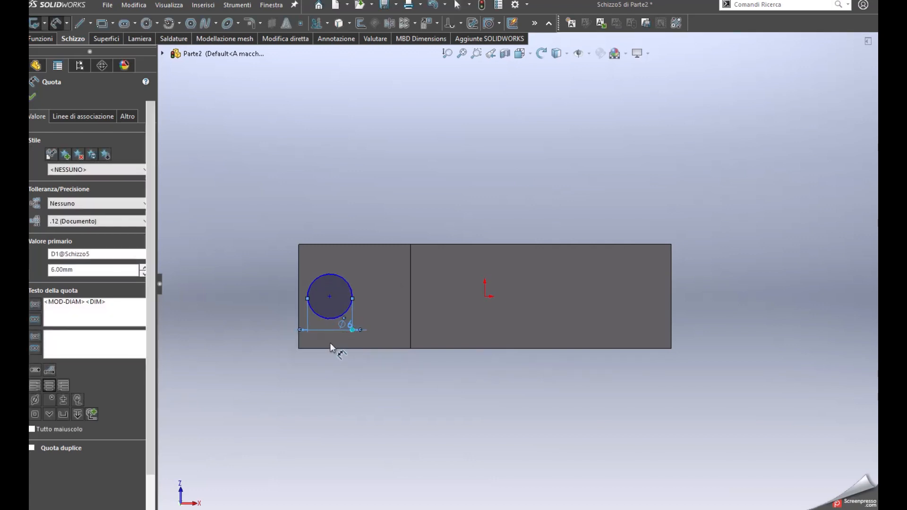
{"action": "key", "text": "Escape"}
Draw a horizontal centreline from the origin to the centre of the 6 mm circle on the recessed face
{"action": "key", "text": "s"}
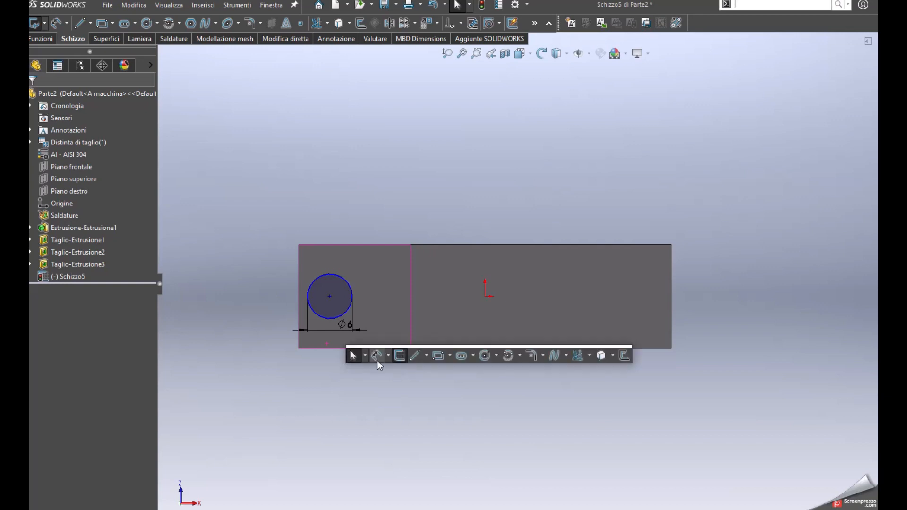
{"action": "left_click", "coordinate": [426, 356]}
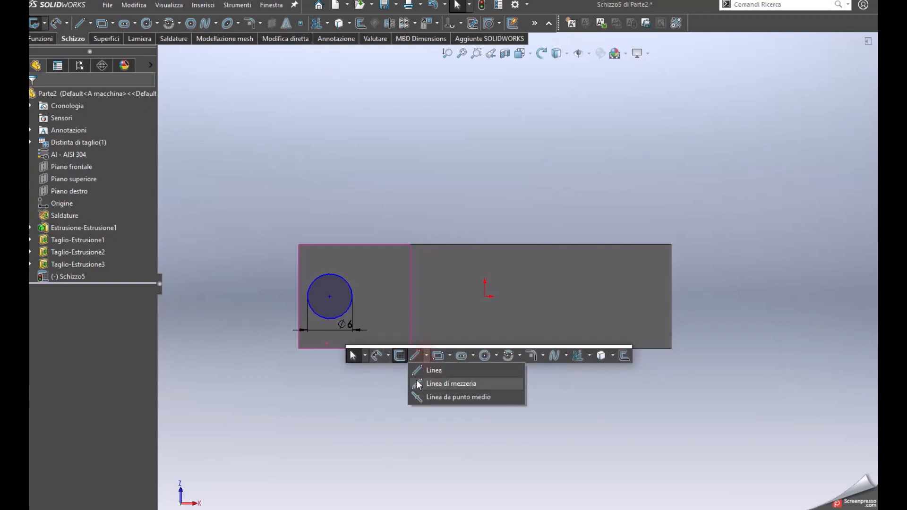
{"action": "left_click", "coordinate": [417, 385]}
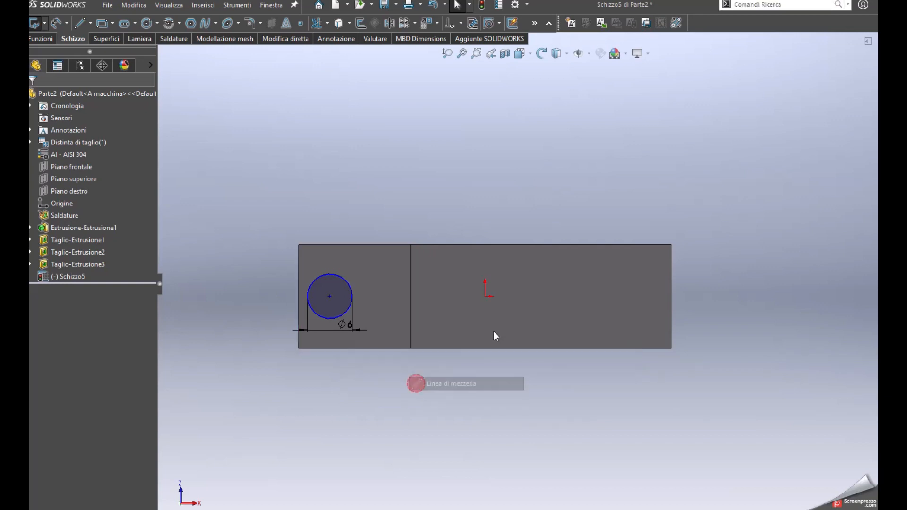
{"action": "left_click", "coordinate": [485, 297]}
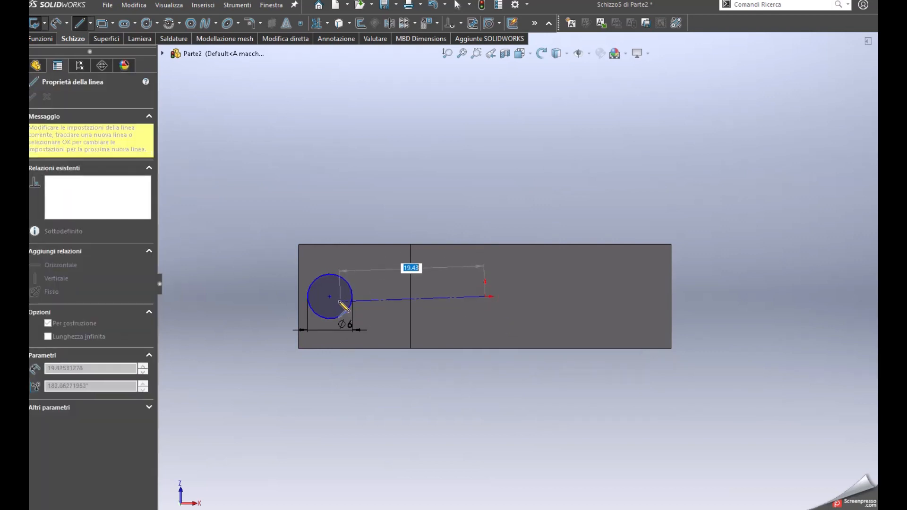
{"action": "left_click", "coordinate": [331, 296]}
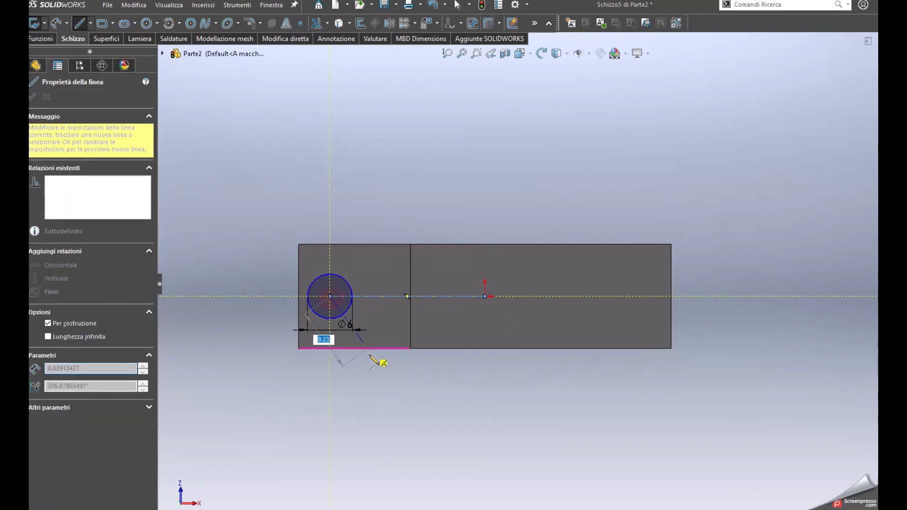
{"action": "key", "text": "Escape"}
{"action": "key", "text": "Escape"}
Dimension the distance from the circle's centre to the block's end edge as 6 mm
{"action": "key", "text": "s"}
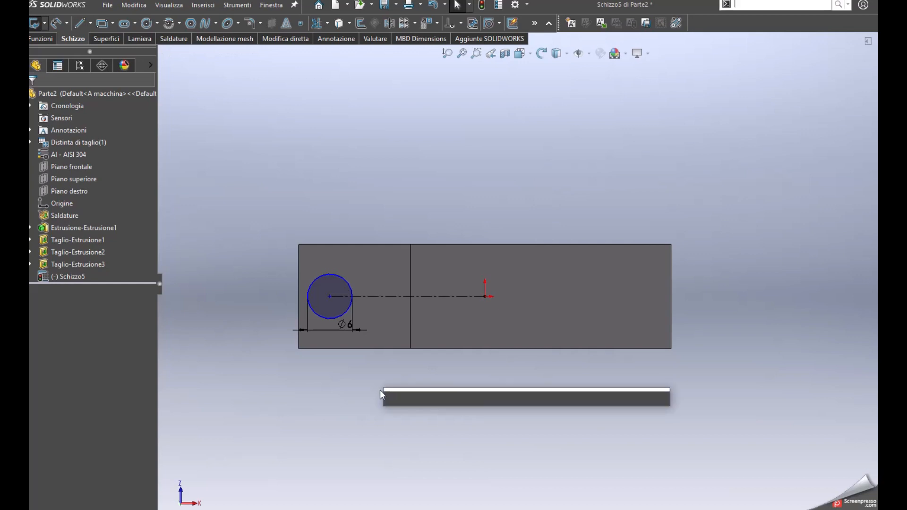
{"action": "left_click", "coordinate": [415, 399]}
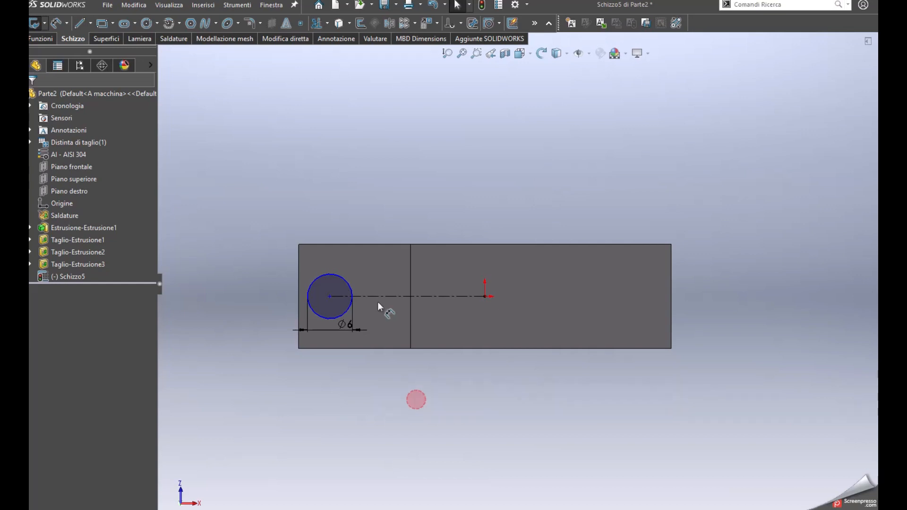
{"action": "left_click", "coordinate": [350, 287]}
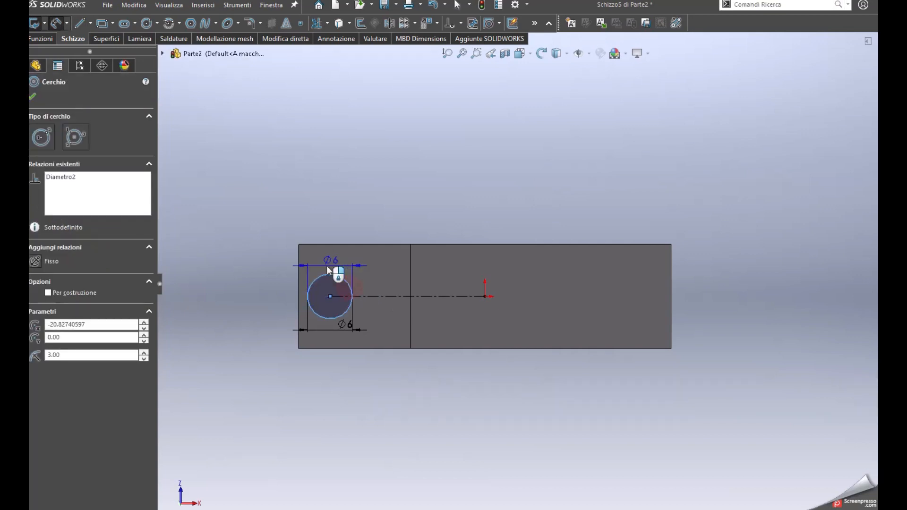
{"action": "left_click", "coordinate": [299, 260]}
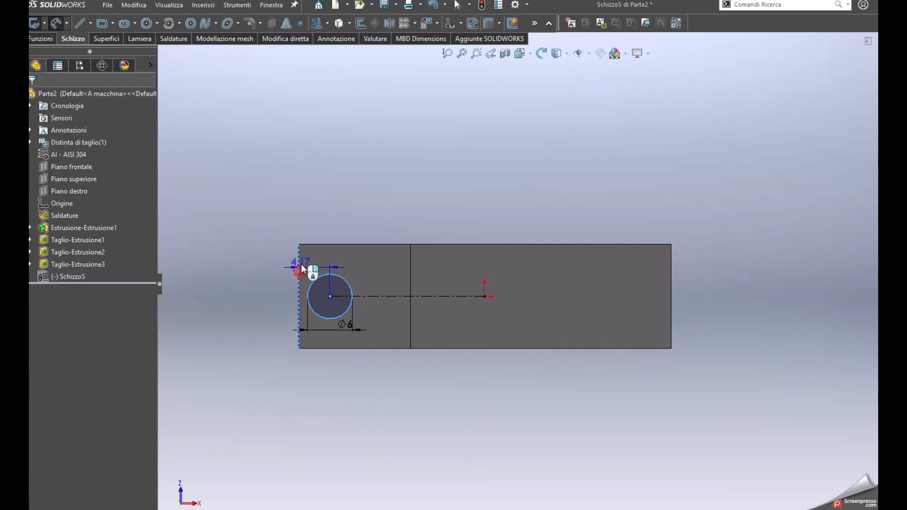
{"action": "left_click", "coordinate": [282, 233]}
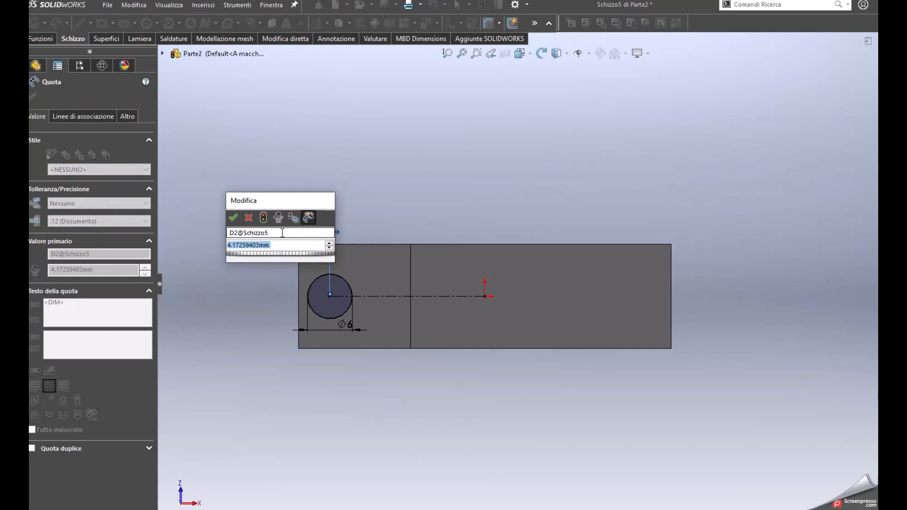
{"action": "type", "text": "6"}
{"action": "key", "text": "Return"}
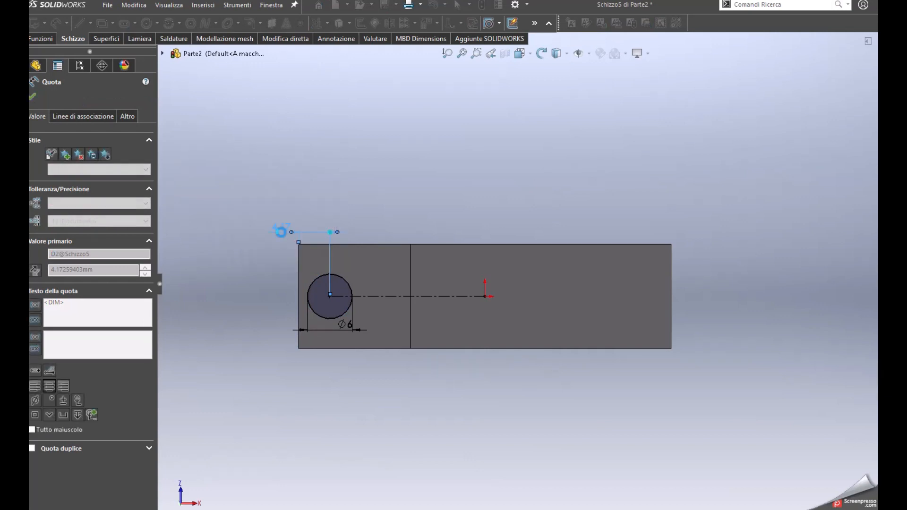
{"action": "key", "text": "Escape"}
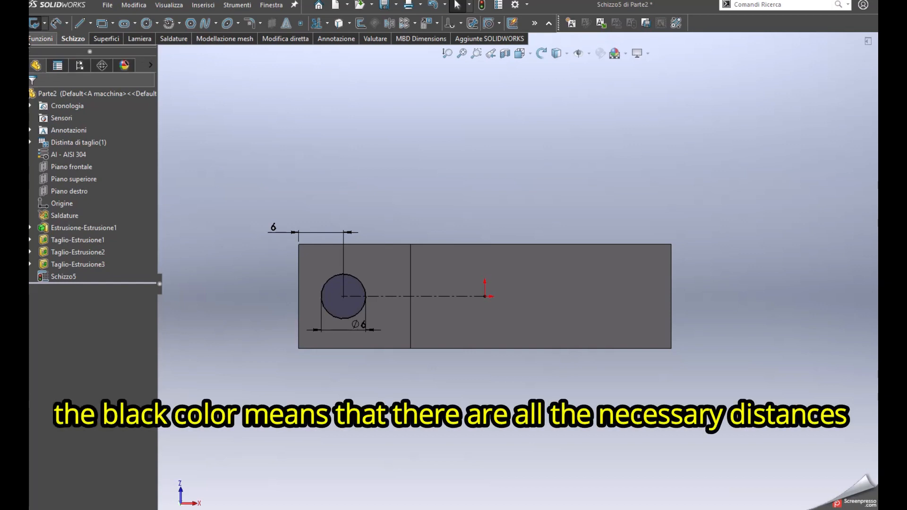
Extrude-cut the 6 mm circle through the step's remaining material with a Cieco depth of 20 mm
{"action": "left_click", "coordinate": [37, 39]}
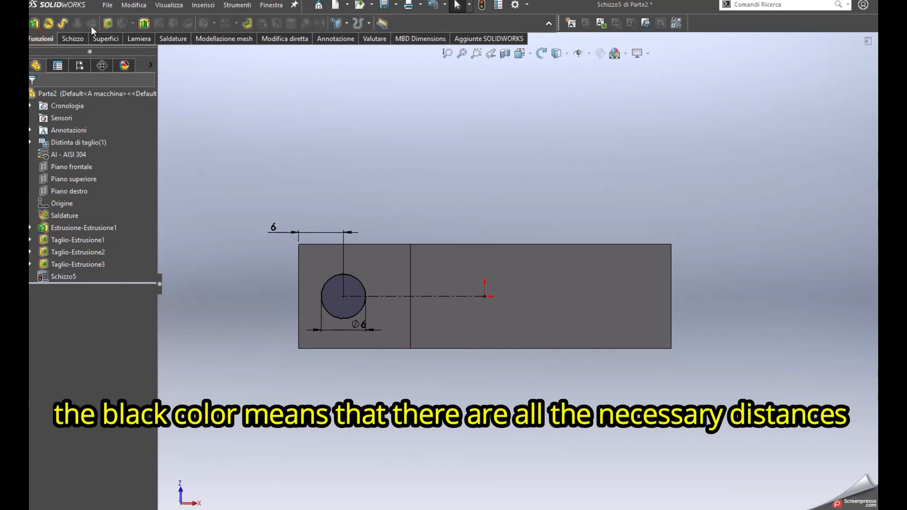
{"action": "left_click", "coordinate": [105, 25]}
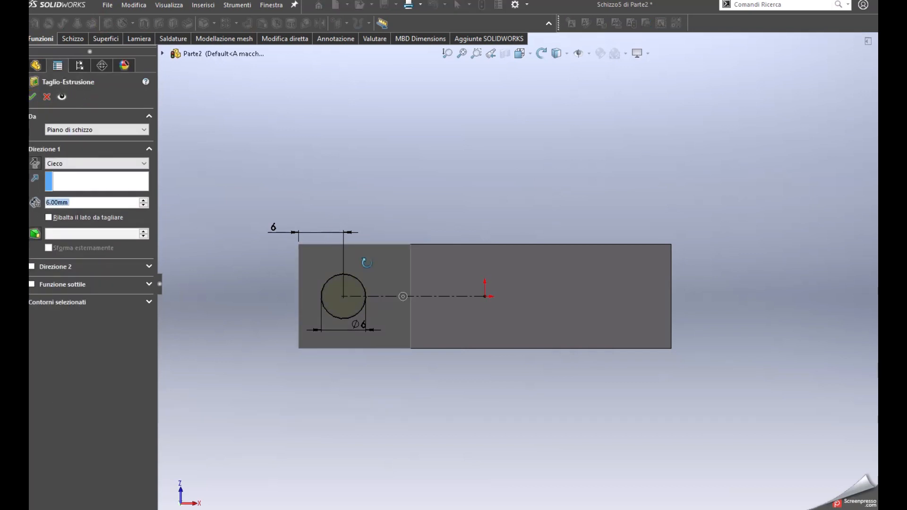
{"action": "middle_click_drag", "start_coordinate": [430, 310], "coordinate": [494, 370]}
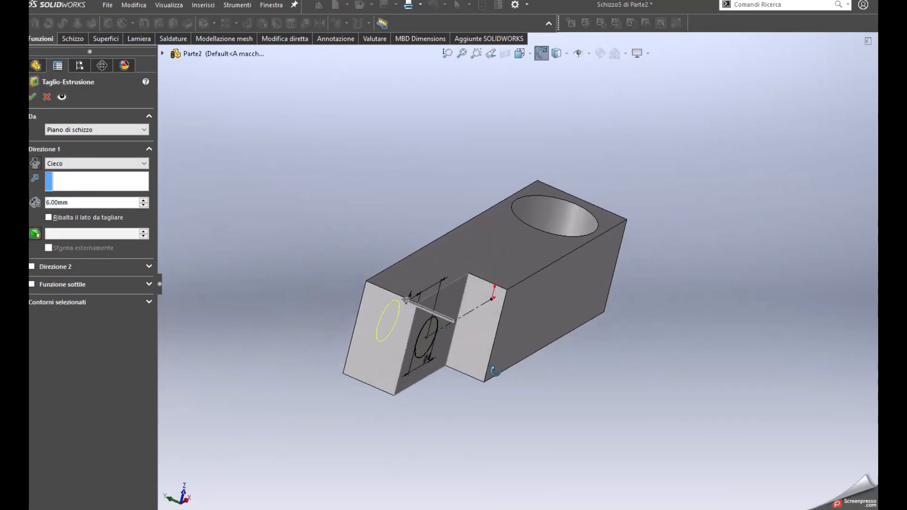
{"action": "left_click_drag", "start_coordinate": [407, 301], "coordinate": [294, 251]}
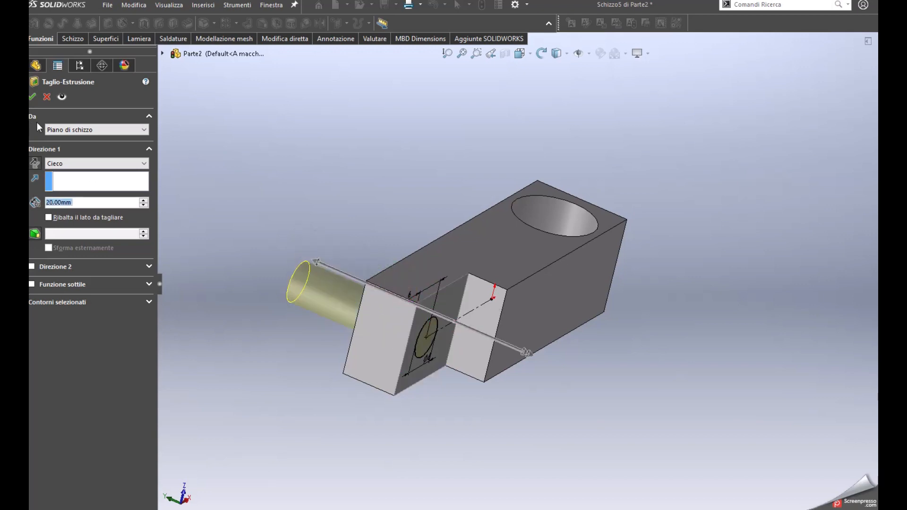
{"action": "left_click", "coordinate": [33, 98]}
{"action": "middle_click_drag", "start_coordinate": [392, 315], "coordinate": [226, 219]}
{"action": "middle_click_drag", "start_coordinate": [583, 251], "coordinate": [571, 474]}
{"action": "middle_click_drag", "start_coordinate": [549, 288], "coordinate": [609, 168]}
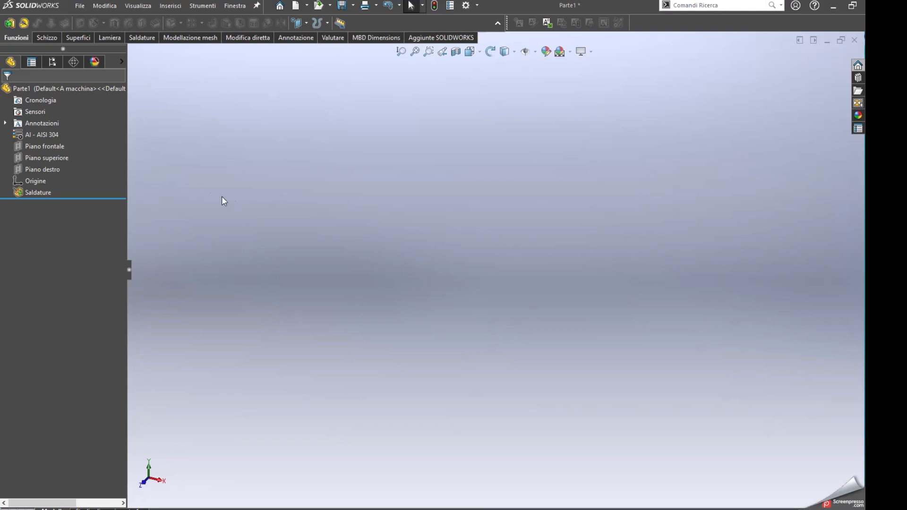
Start a sketch on Piano frontale of Parte1 and draw a horizontal centreline about 13 mm long from the origin towards +X
{"action": "left_click", "coordinate": [45, 147]}
{"action": "left_click", "coordinate": [63, 134]}
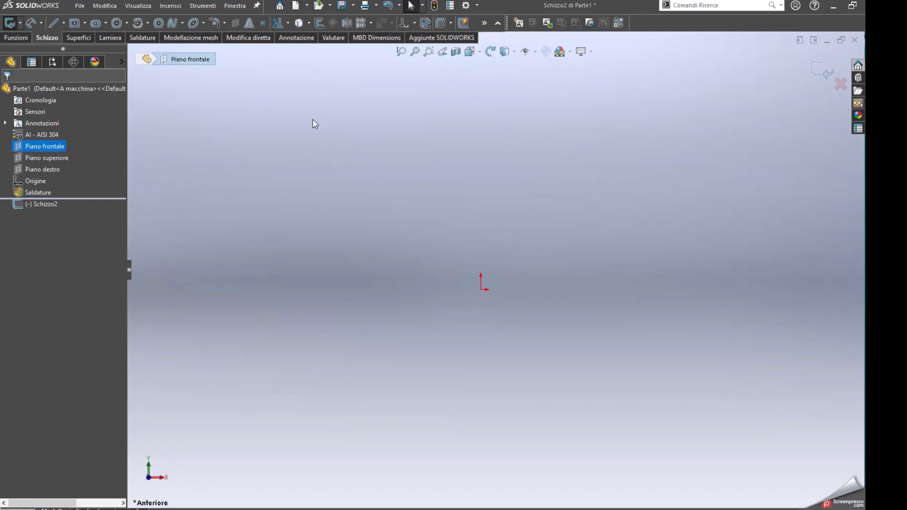
{"action": "left_click", "coordinate": [64, 23]}
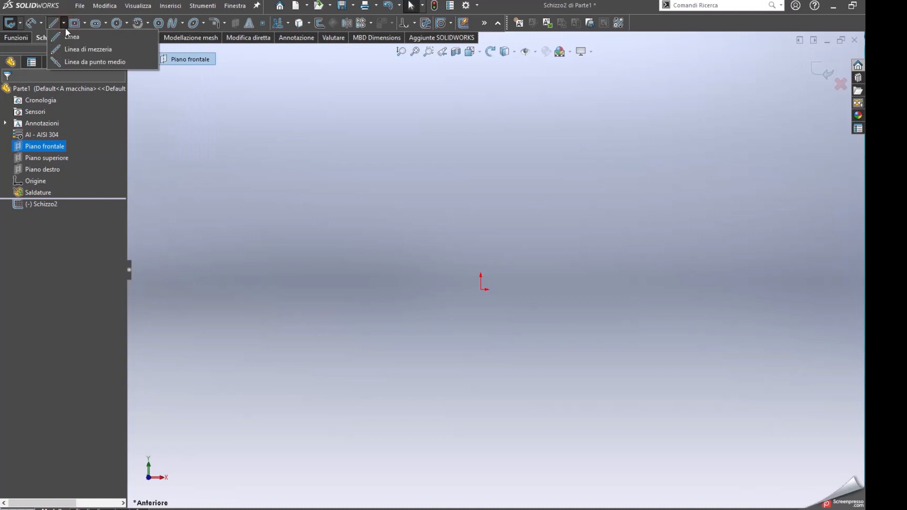
{"action": "left_click", "coordinate": [66, 49]}
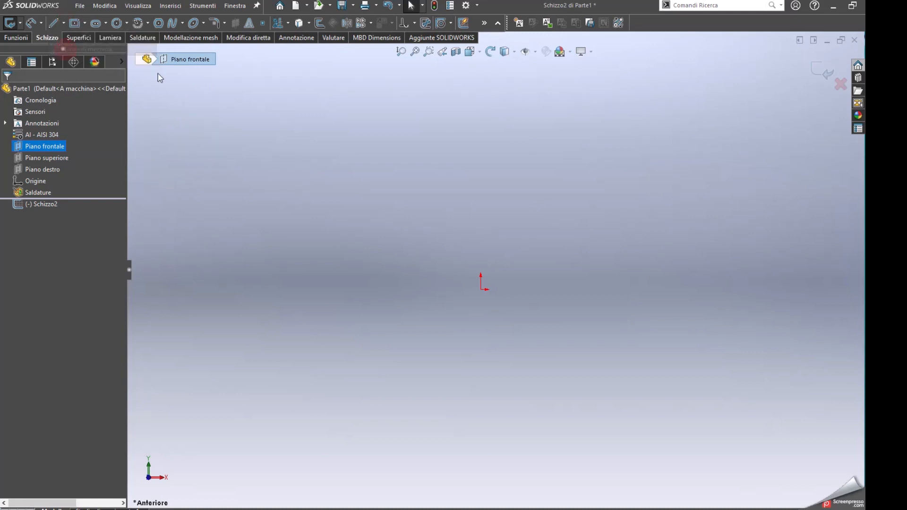
{"action": "left_click", "coordinate": [481, 290]}
{"action": "left_click", "coordinate": [607, 293]}
{"action": "double_click", "coordinate": [609, 275]}
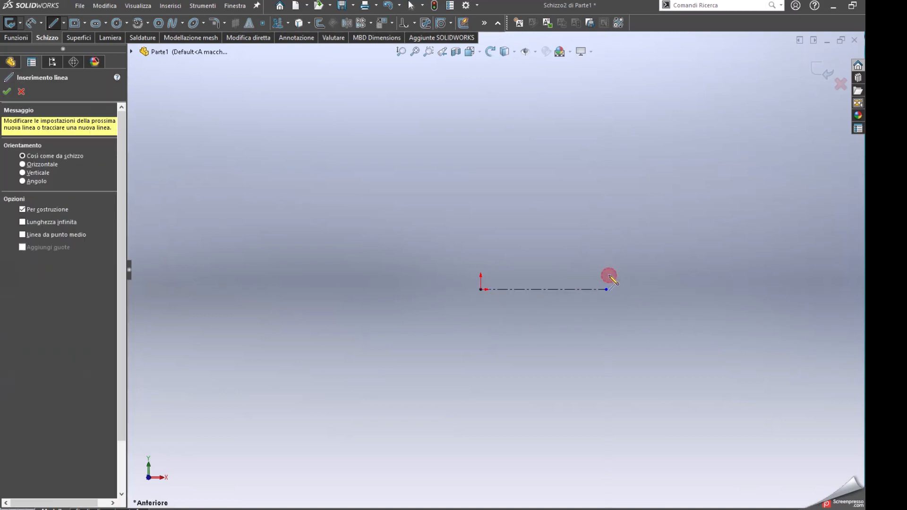
{"action": "key", "text": "Escape"}
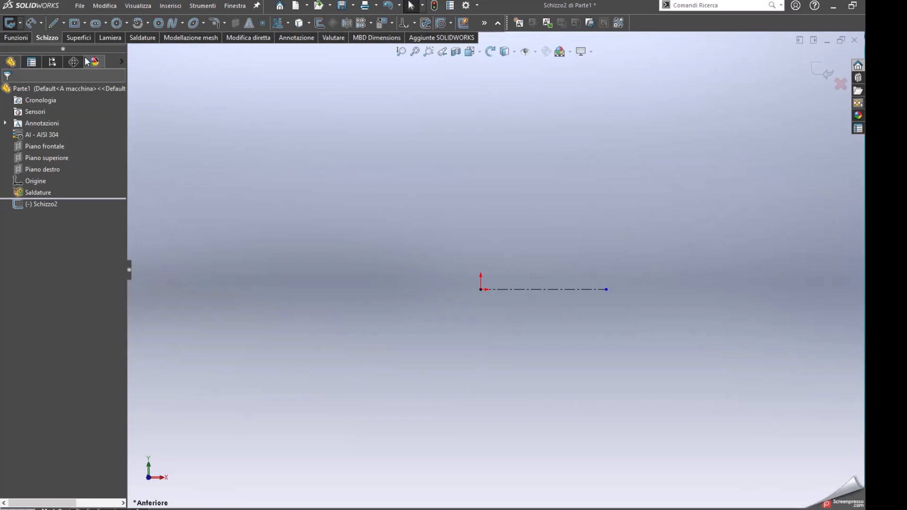
Sketch a closed L-shaped half profile about 9.7 mm long from the origin, opposite the centreline, with its taller part at the far end
{"action": "left_click", "coordinate": [52, 22]}
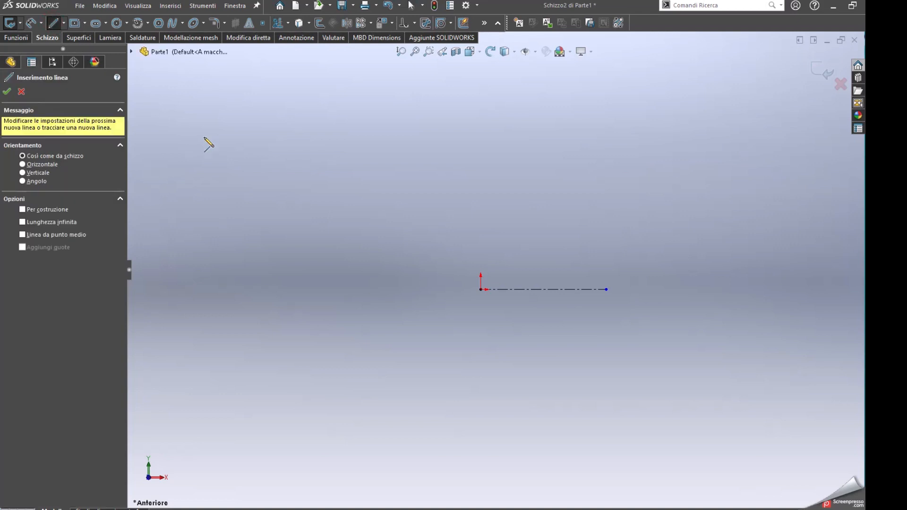
{"action": "left_click", "coordinate": [481, 289]}
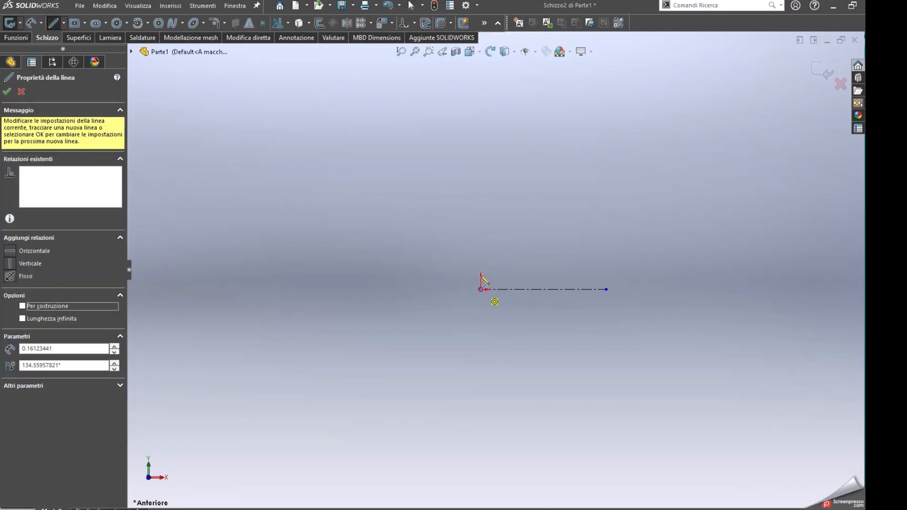
{"action": "left_click", "coordinate": [480, 269]}
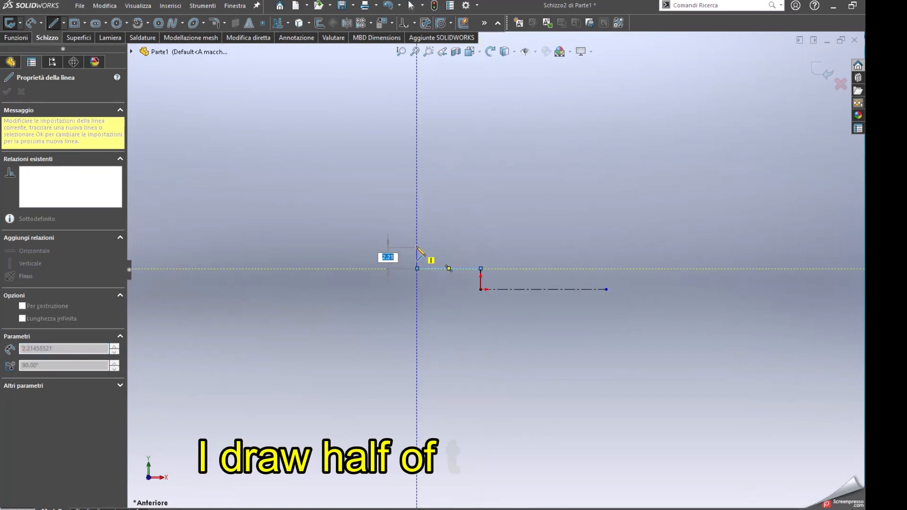
{"action": "left_click", "coordinate": [417, 268]}
{"action": "left_click", "coordinate": [416, 245]}
{"action": "left_click", "coordinate": [386, 245]}
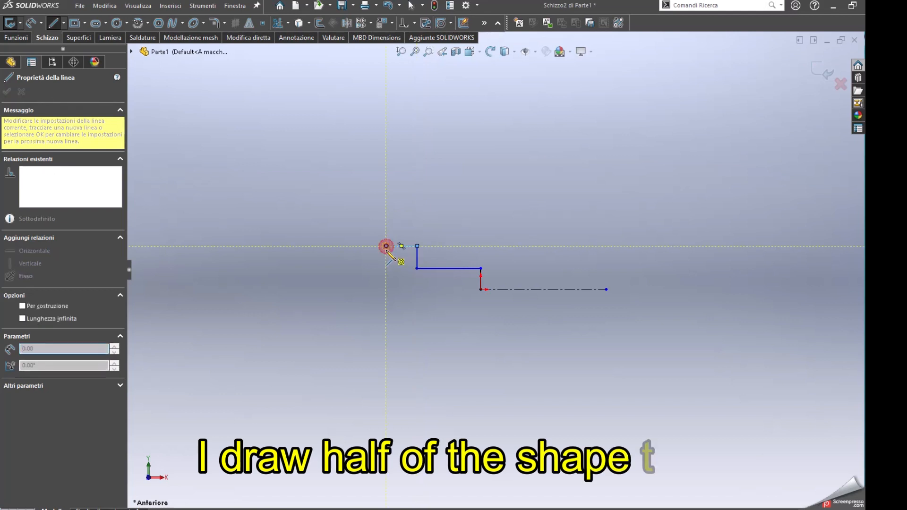
{"action": "left_click", "coordinate": [386, 289]}
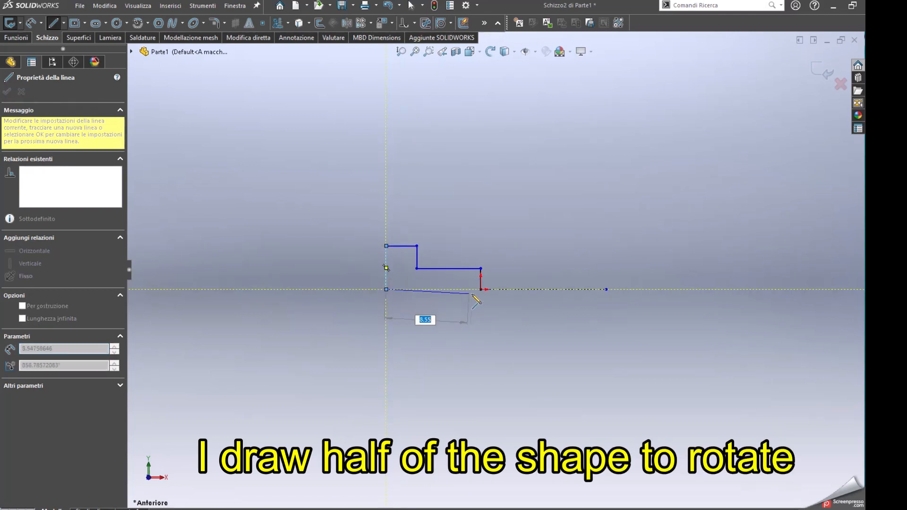
{"action": "left_click", "coordinate": [481, 289]}
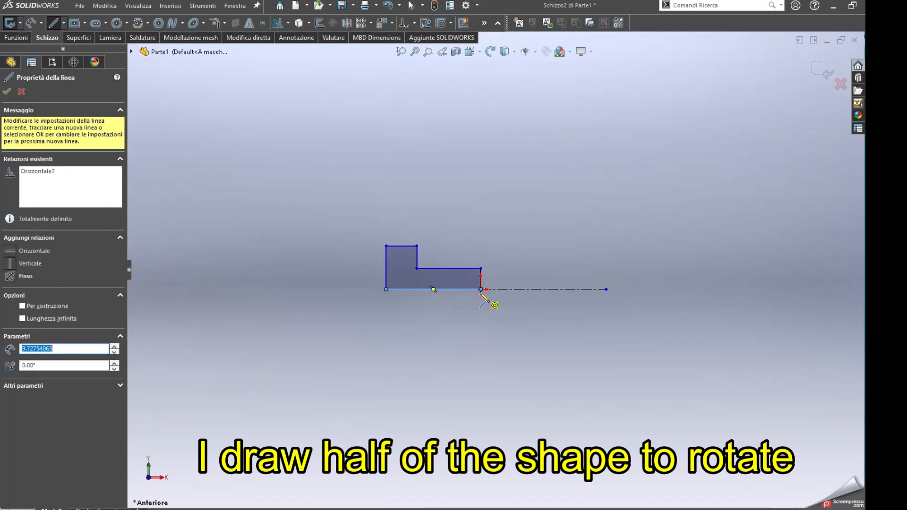
{"action": "key", "text": "Escape"}
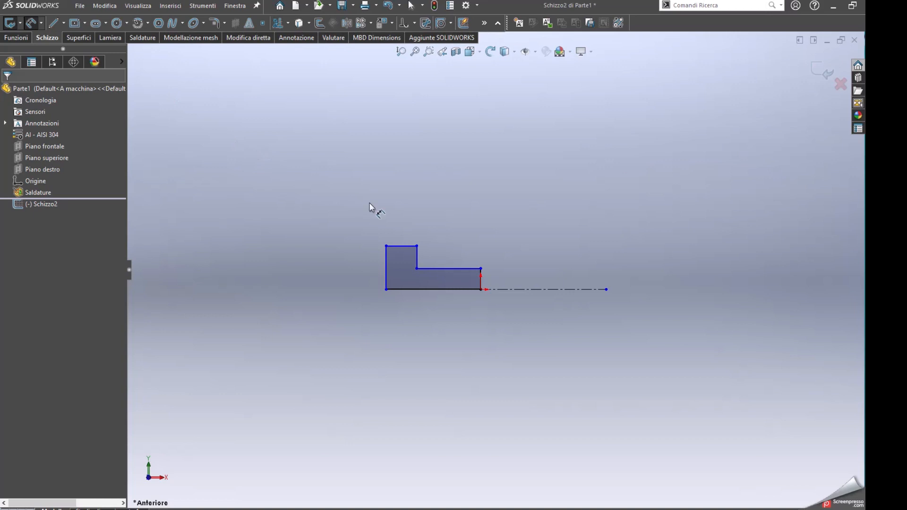
Dimension the height of the profile's lower section from the centreline as 5 mm
{"action": "left_click", "coordinate": [466, 270]}
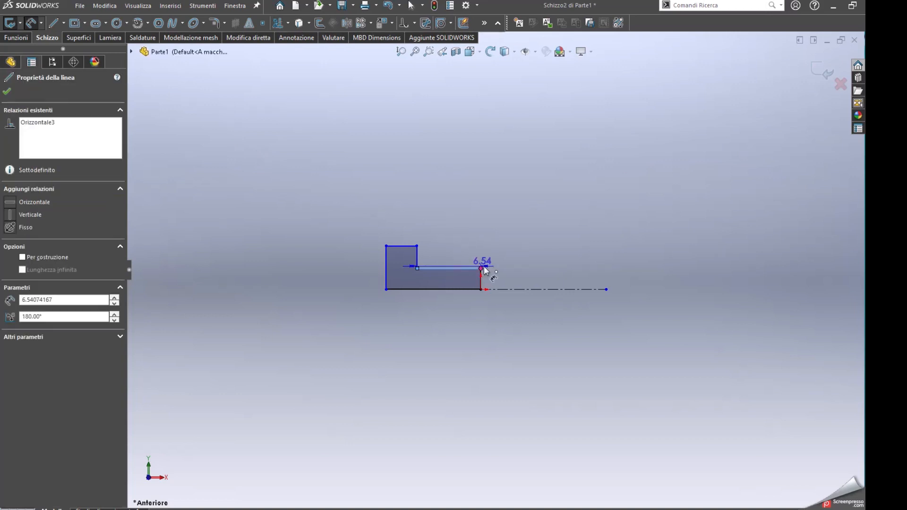
{"action": "left_click", "coordinate": [498, 289]}
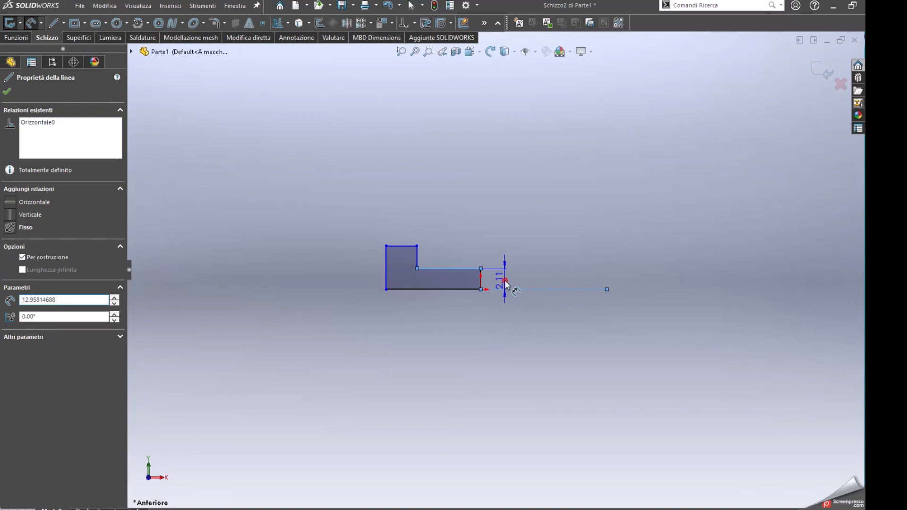
{"action": "left_click", "coordinate": [505, 281]}
{"action": "type", "text": "5"}
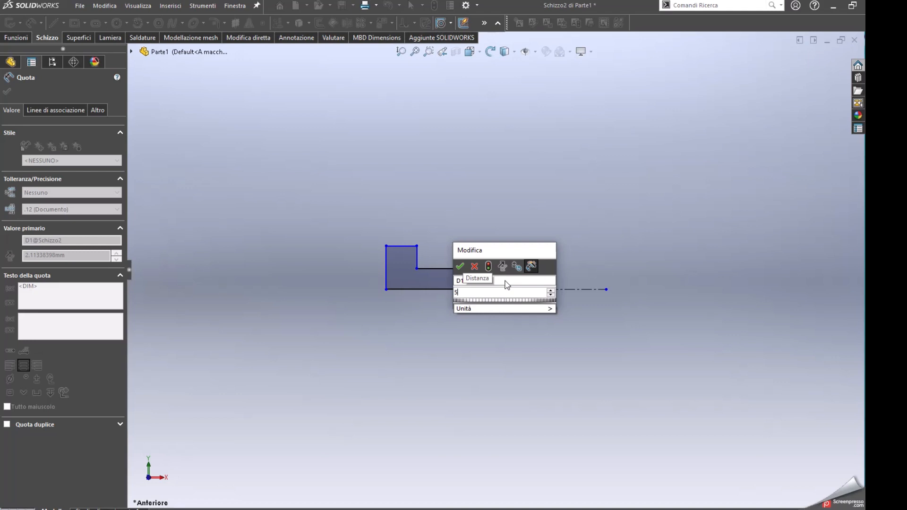
{"action": "key", "text": "Return"}
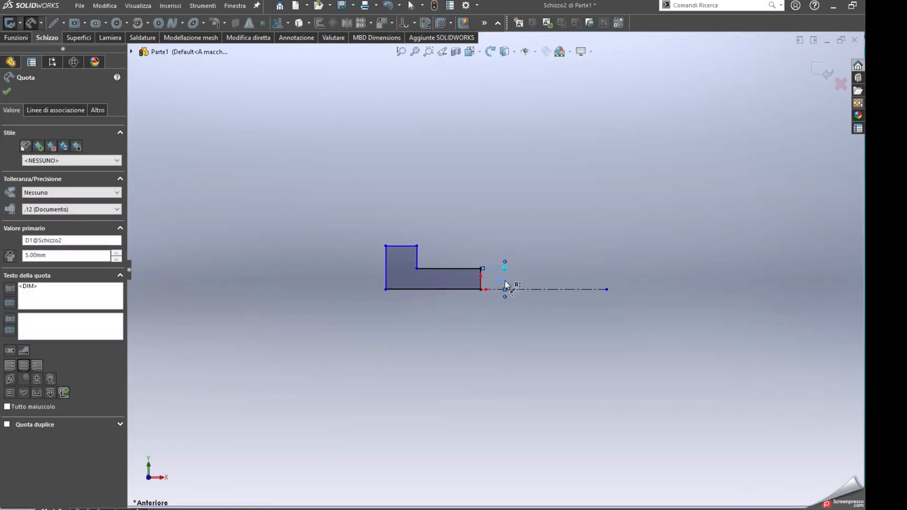
Dimension the height of the profile's taller section from the centreline as 10 mm
{"action": "left_click", "coordinate": [407, 246]}
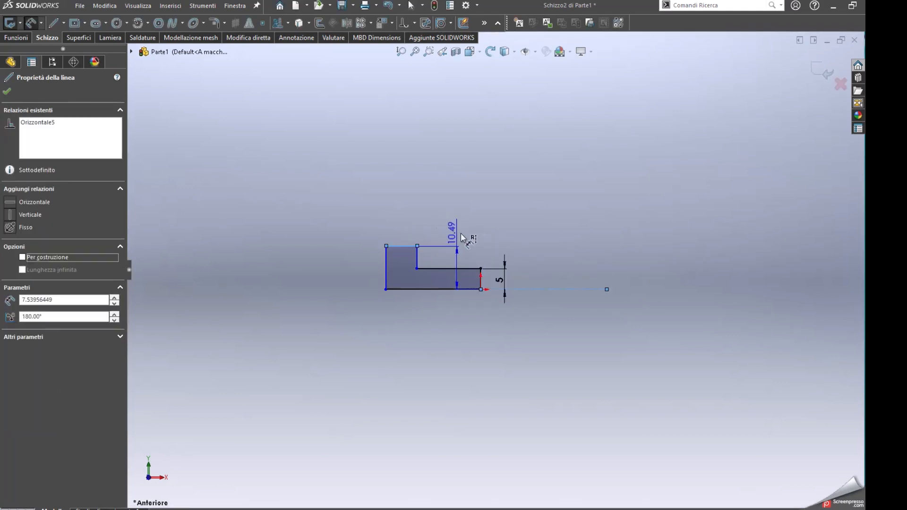
{"action": "left_click", "coordinate": [535, 270]}
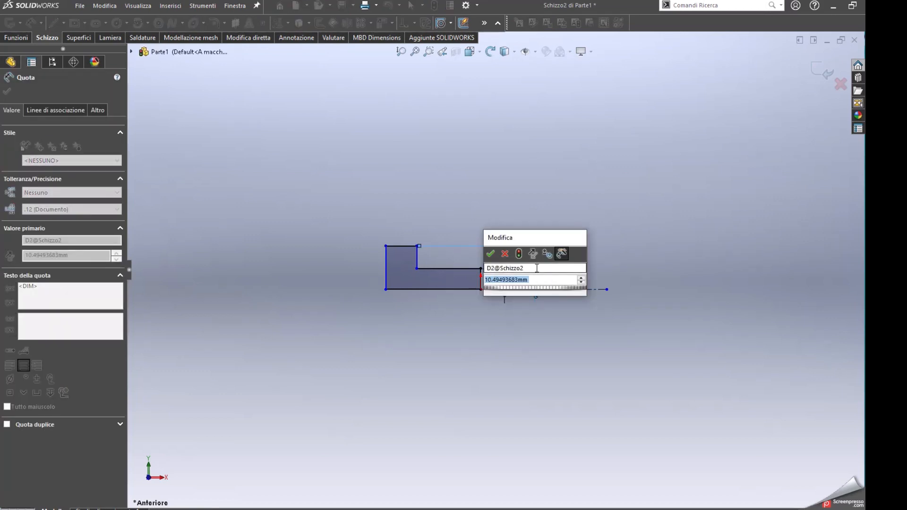
{"action": "type", "text": "10"}
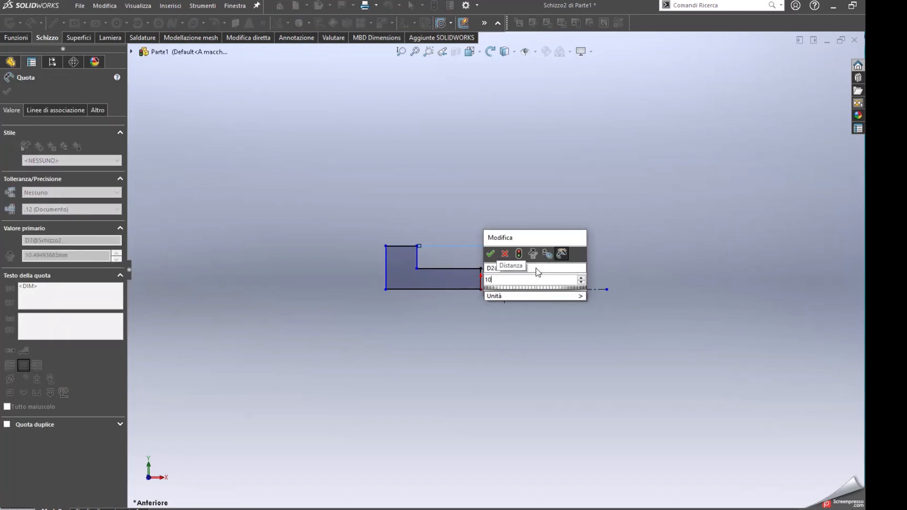
{"action": "key", "text": "Return"}
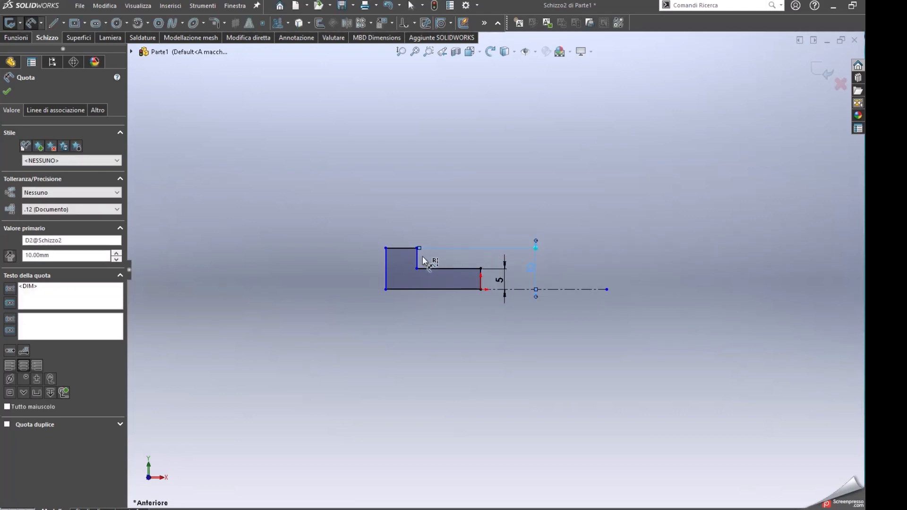
Dimension the length of the profile's lower section, from the step to the origin end, as 14 mm
{"action": "mouse_move", "coordinate": [420, 262]}
{"action": "left_mouse_down"}
{"action": "mouse_move", "coordinate": [445, 263]}
{"action": "mouse_move", "coordinate": [484, 285]}
{"action": "left_mouse_up"}
{"action": "left_click", "coordinate": [483, 281]}
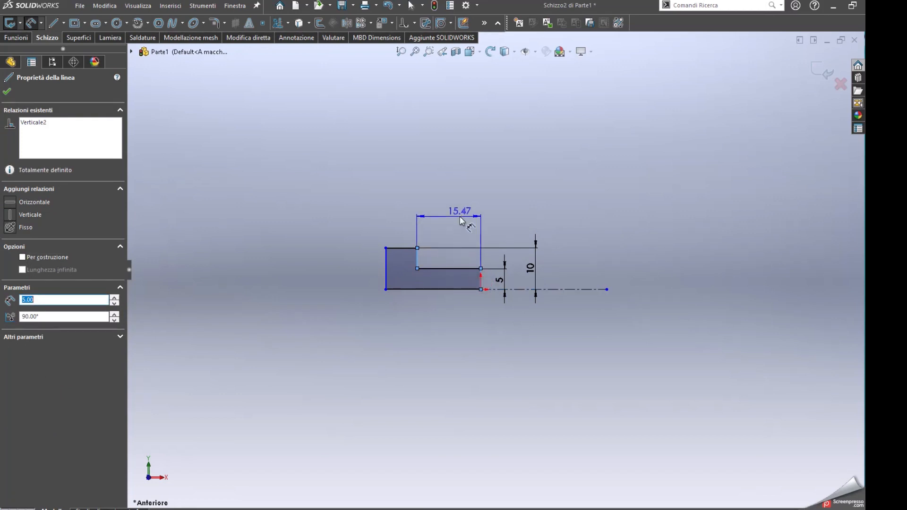
{"action": "left_click", "coordinate": [460, 217]}
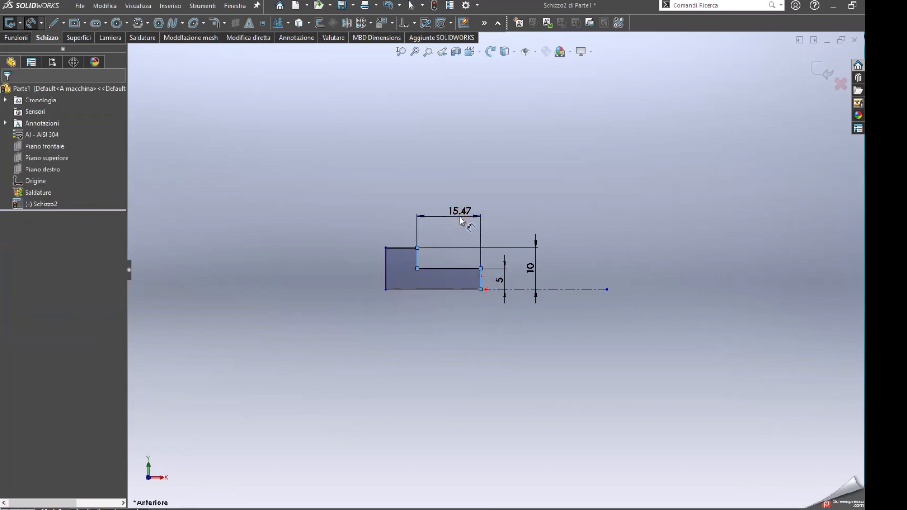
{"action": "type", "text": "14"}
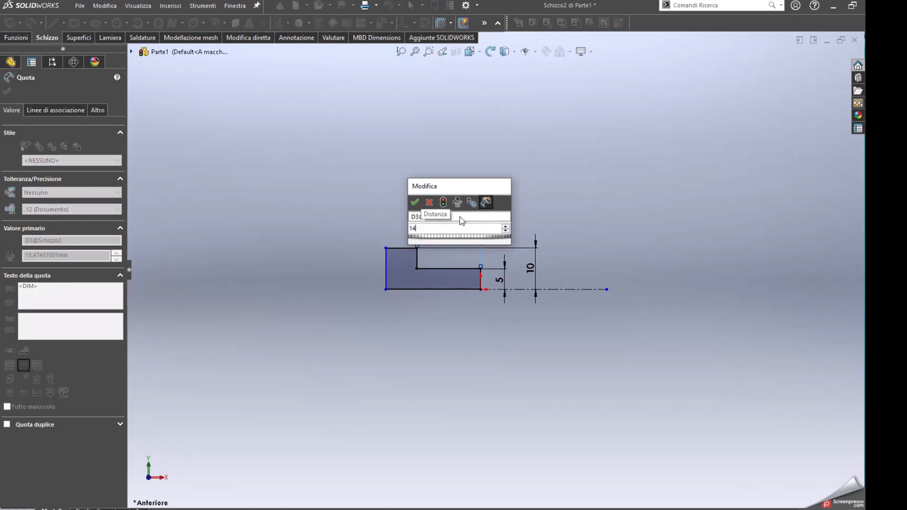
{"action": "key", "text": "Return"}
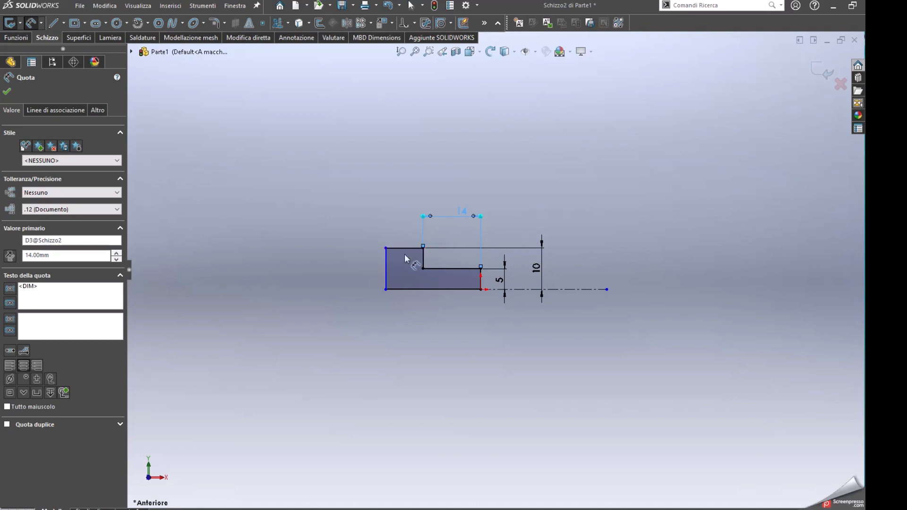
Dimension the length of the profile's taller section, between its two vertical edges, as 6 mm
{"action": "left_click", "coordinate": [387, 271]}
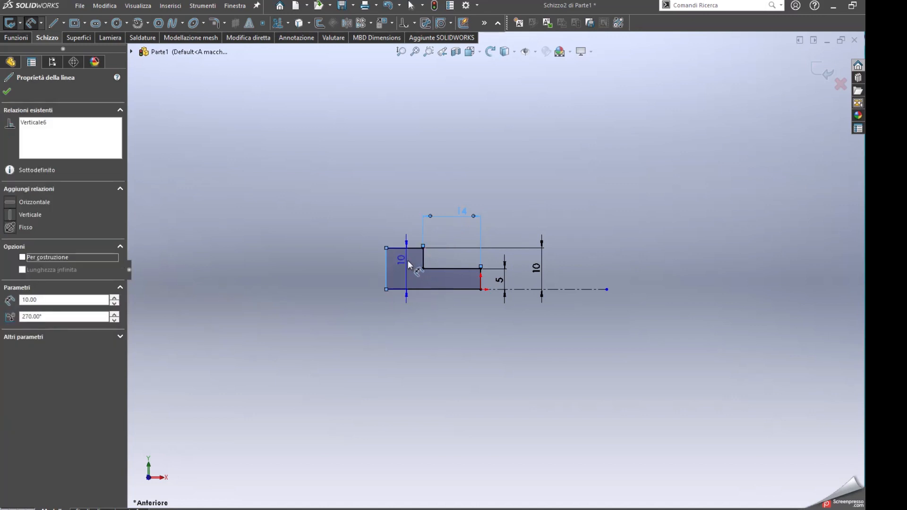
{"action": "left_click", "coordinate": [424, 263]}
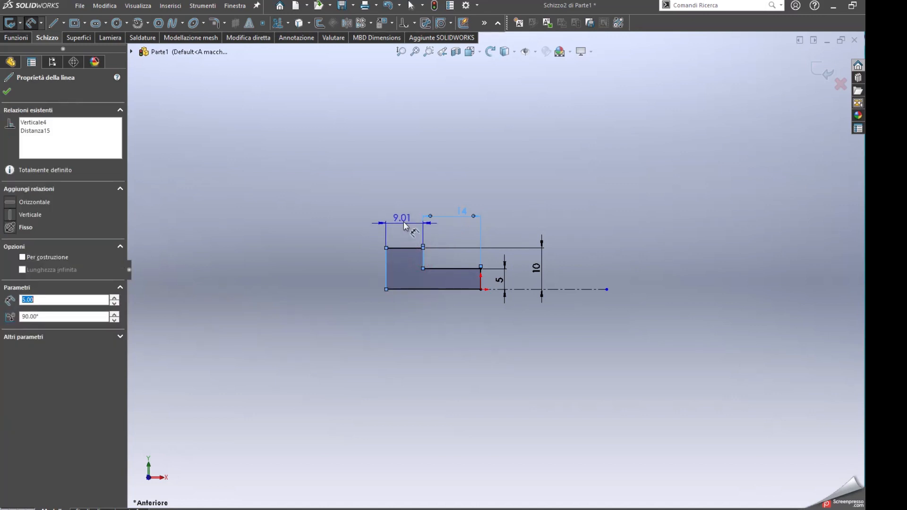
{"action": "left_click", "coordinate": [405, 219]}
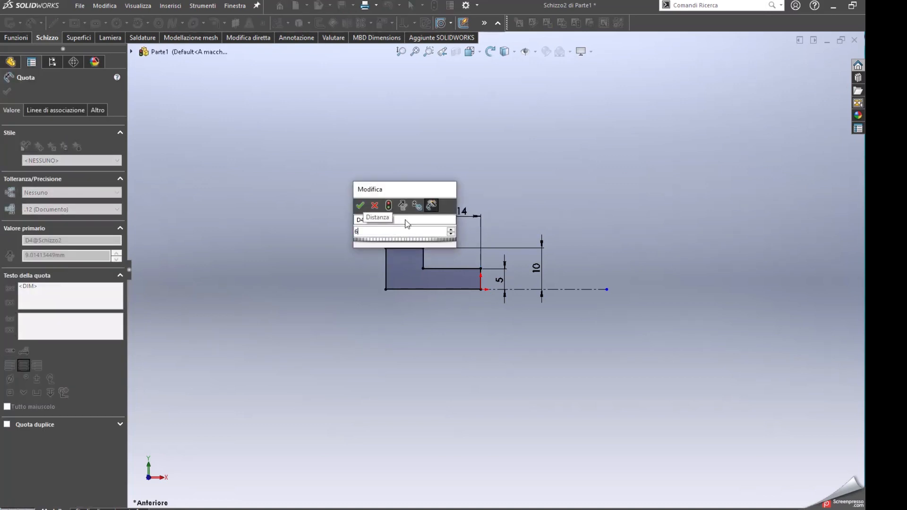
{"action": "key", "text": "Return"}
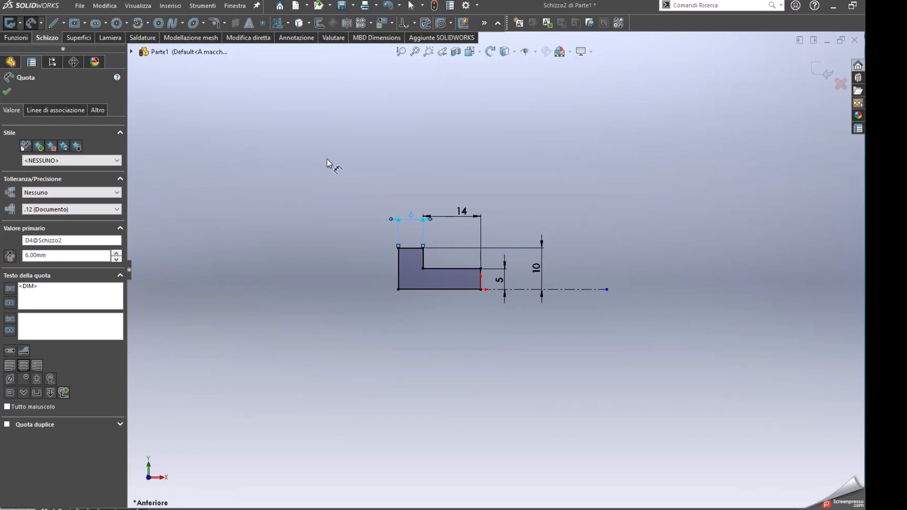
{"action": "left_click", "coordinate": [7, 92]}
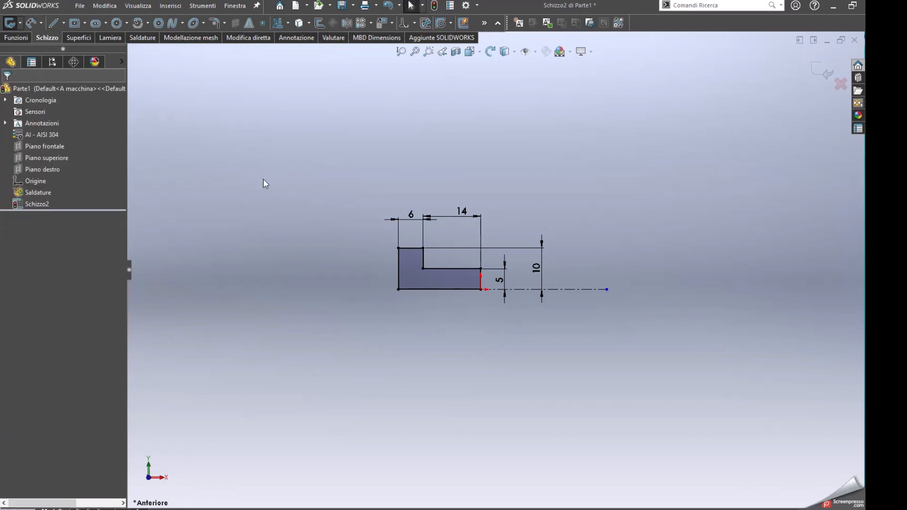
Revolve the L-shaped profile 360 degrees about the horizontal centreline into a stepped solid
{"action": "left_click", "coordinate": [13, 38]}
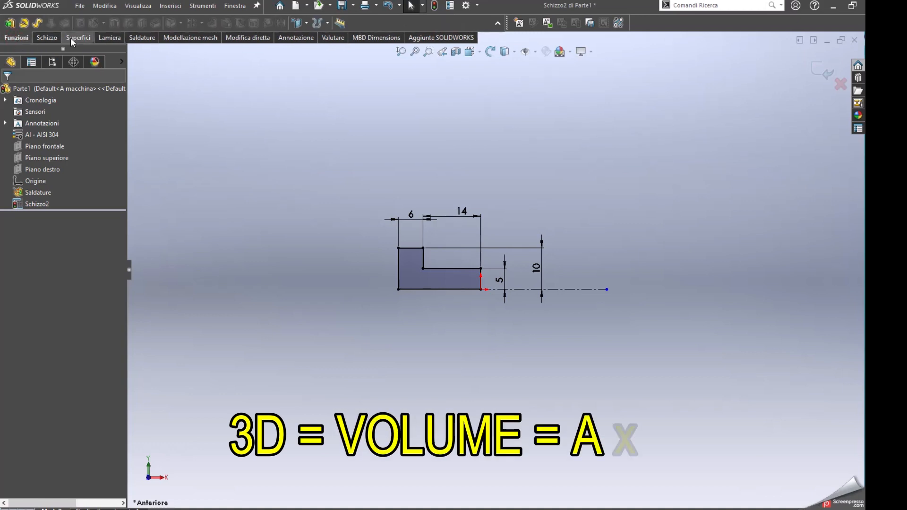
{"action": "left_click", "coordinate": [23, 23]}
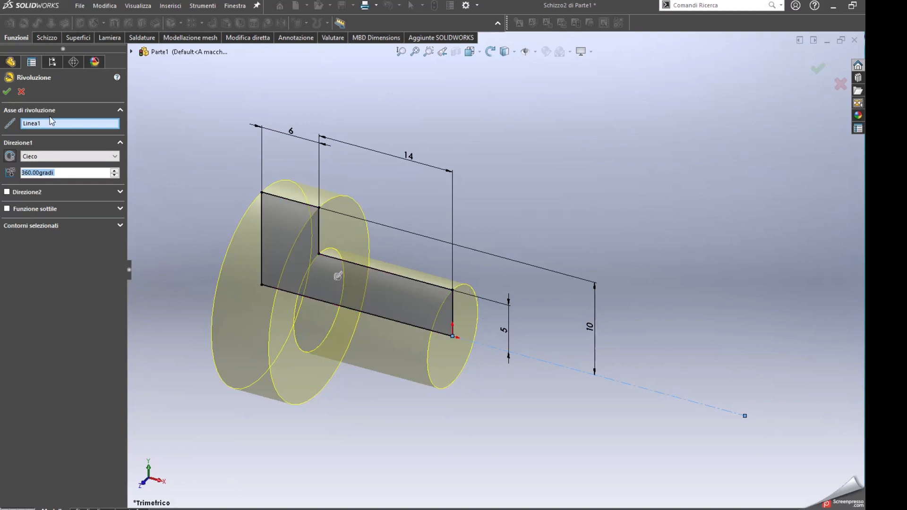
{"action": "left_click", "coordinate": [8, 92]}
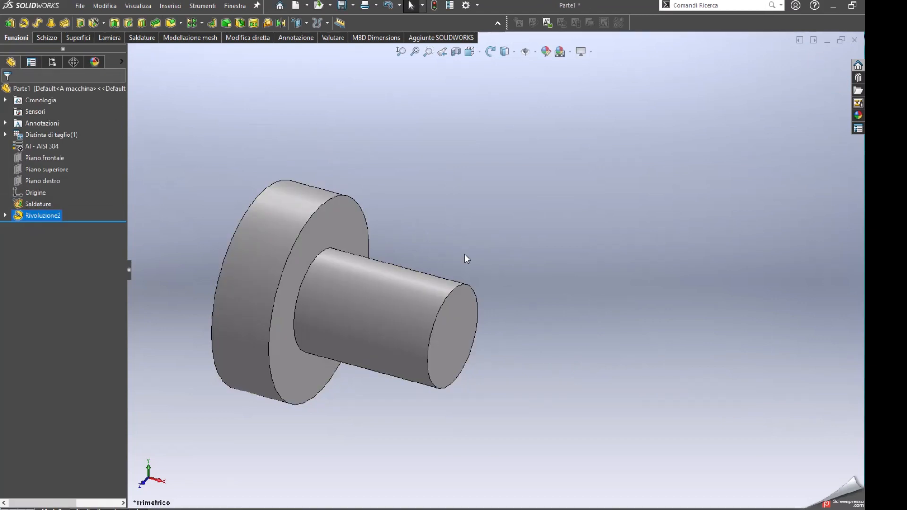
{"action": "middle_click_drag", "start_coordinate": [462, 253], "coordinate": [508, 307]}
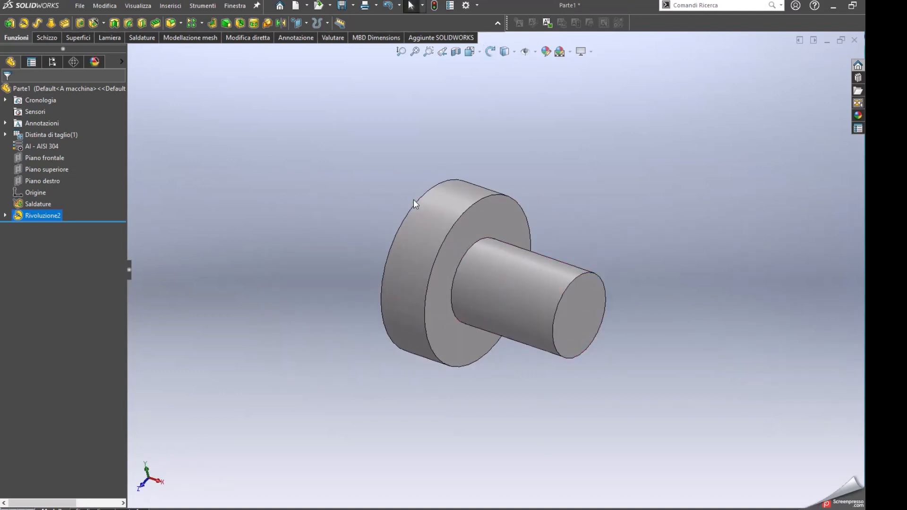
{"action": "middle_click_drag", "start_coordinate": [414, 203], "coordinate": [395, 207], "text": "ctrl"}
{"action": "left_click", "coordinate": [246, 148]}
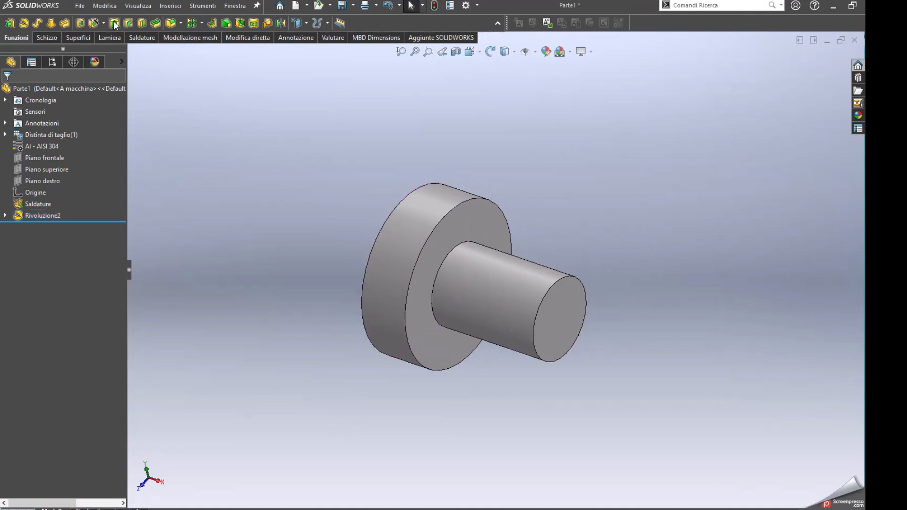
Set up a tapped ISO metric coarse-thread hole of size M6 with a Cieco end condition
{"action": "left_click", "coordinate": [94, 23]}
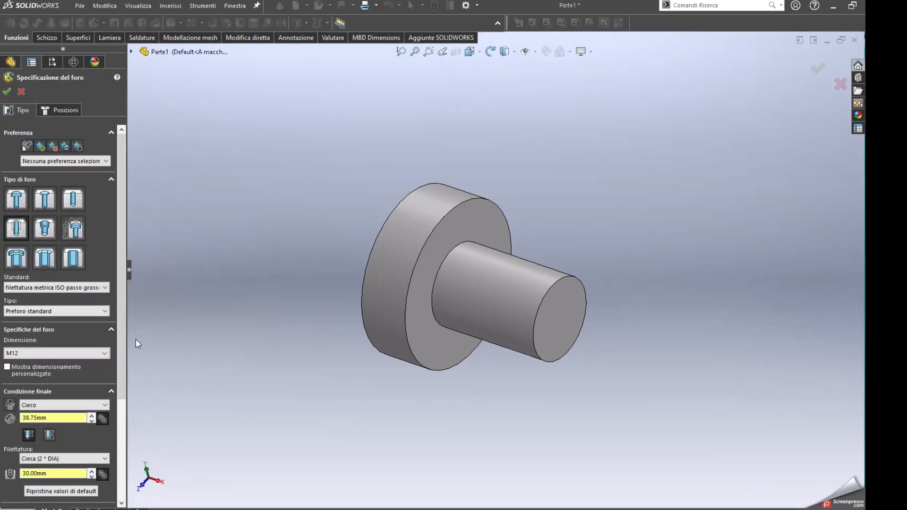
{"action": "left_click", "coordinate": [92, 354]}
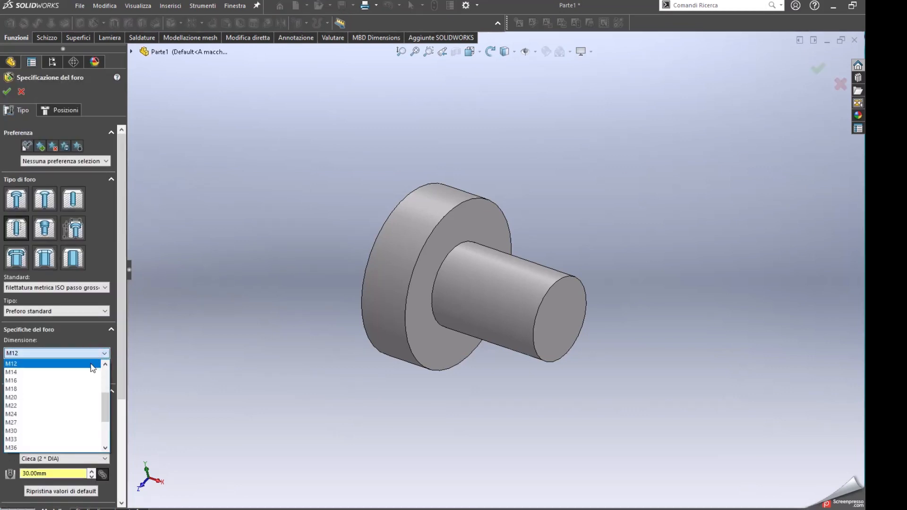
{"action": "scroll", "coordinate": [90, 376], "scroll_direction": "up", "scroll_amount": 2}
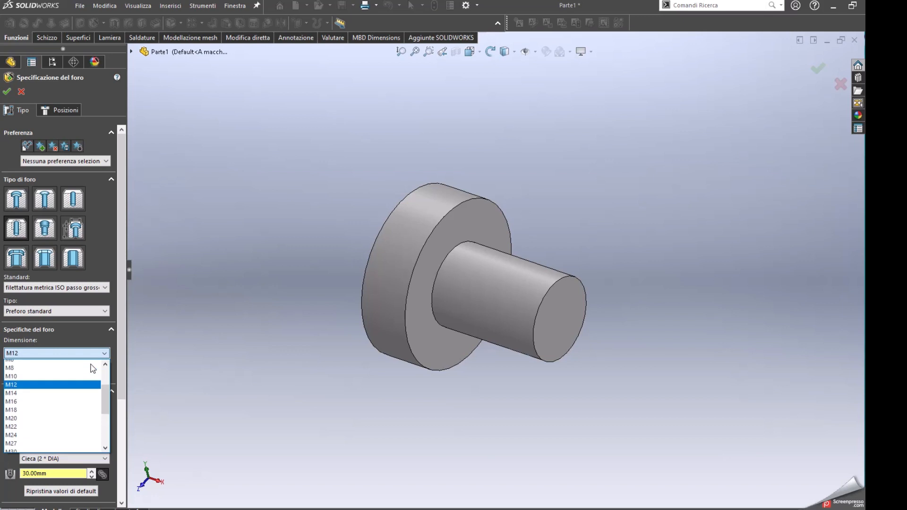
{"action": "left_click", "coordinate": [83, 389]}
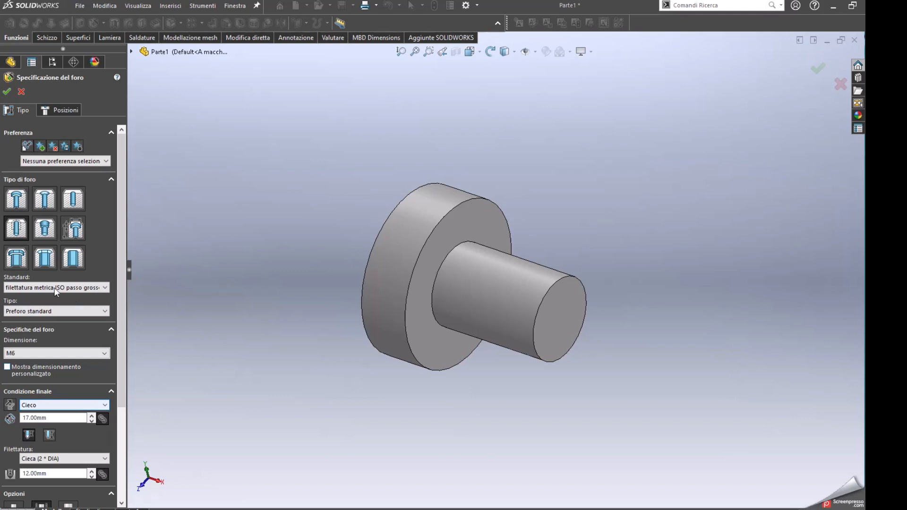
Place the tapped hole at the centre of the shaft's free end face and create it
{"action": "left_click", "coordinate": [63, 109]}
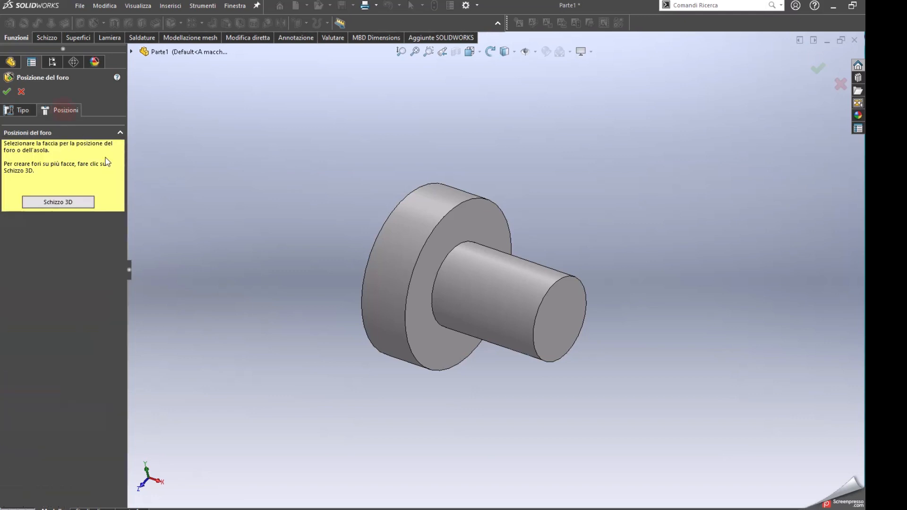
{"action": "left_click", "coordinate": [554, 333]}
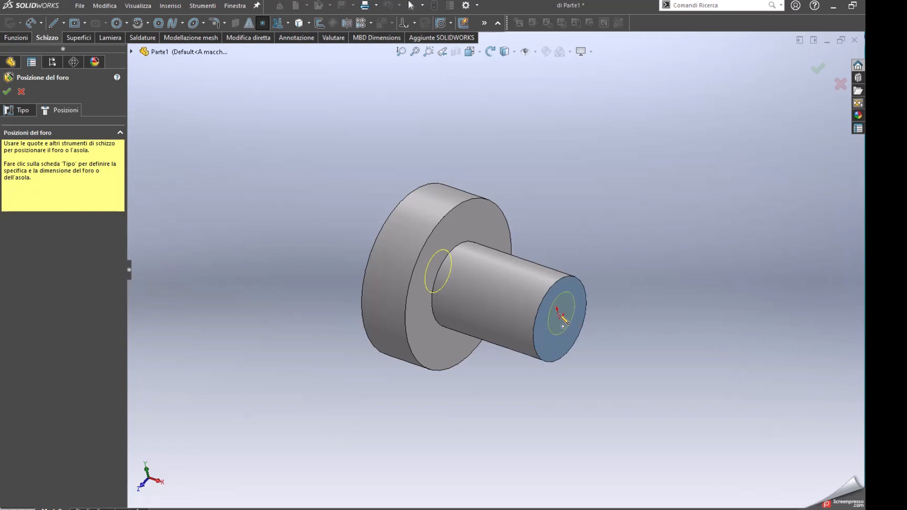
{"action": "left_click", "coordinate": [559, 318]}
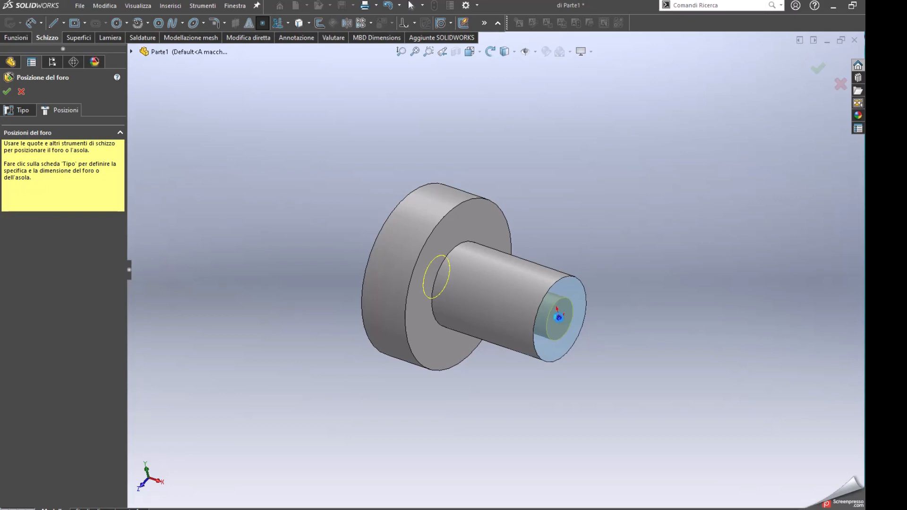
{"action": "right_click", "coordinate": [559, 317]}
{"action": "middle_click_drag", "start_coordinate": [532, 307], "coordinate": [504, 310]}
{"action": "left_click", "coordinate": [308, 186]}
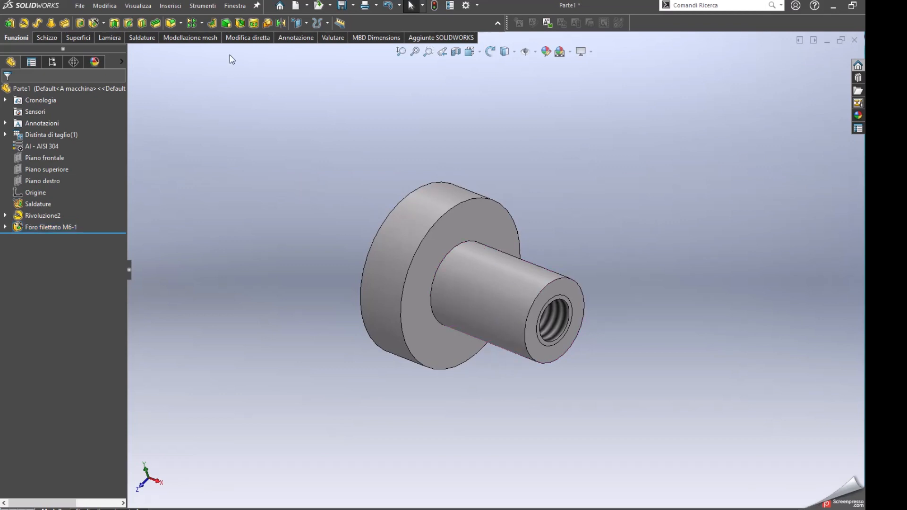
Chamfer both outer edges of the large head and the outer edge of the shaft's free end by 0.5 mm at 45 degrees
{"action": "left_click", "coordinate": [181, 22]}
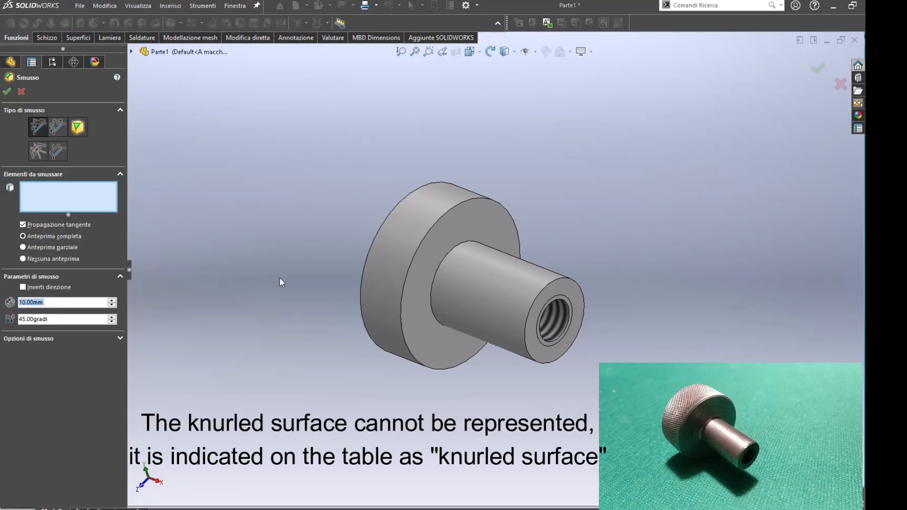
{"action": "type", "text": "5"}
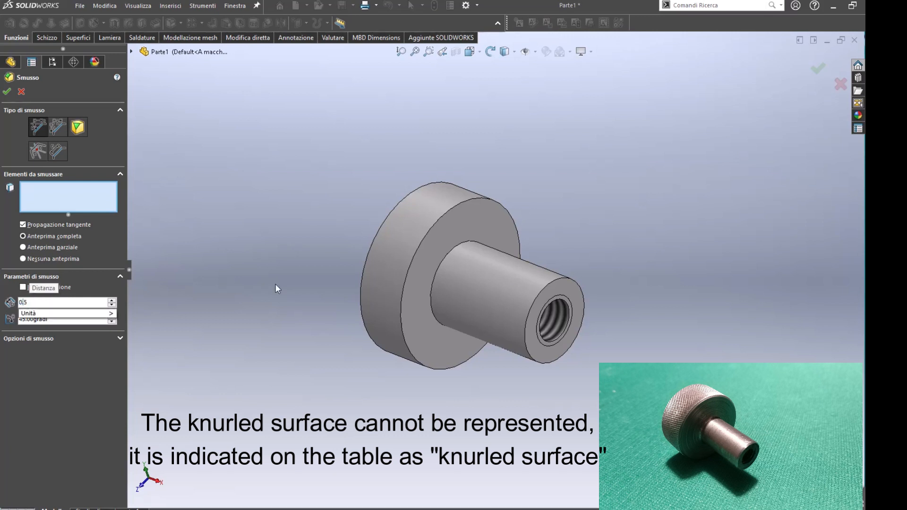
{"action": "key", "text": "Return"}
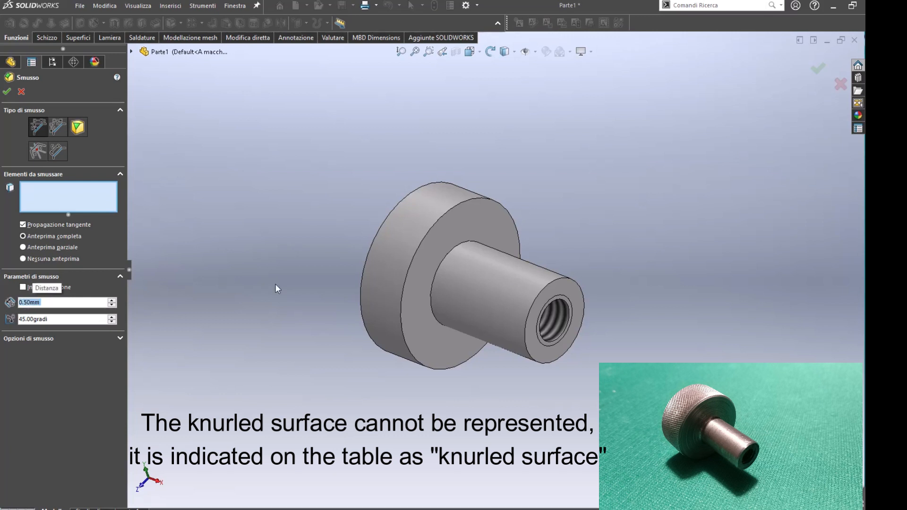
{"action": "left_click", "coordinate": [401, 306]}
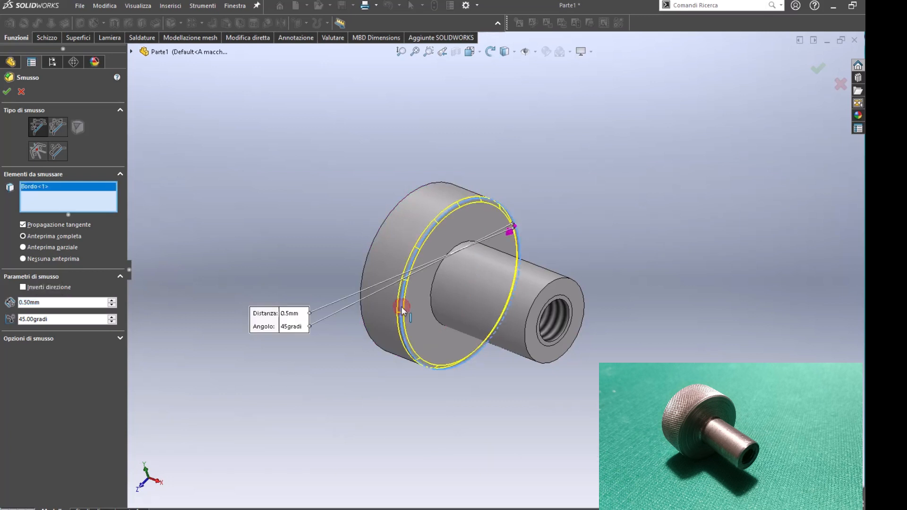
{"action": "left_click", "coordinate": [527, 339]}
{"action": "middle_click_drag", "start_coordinate": [392, 235], "coordinate": [538, 263]}
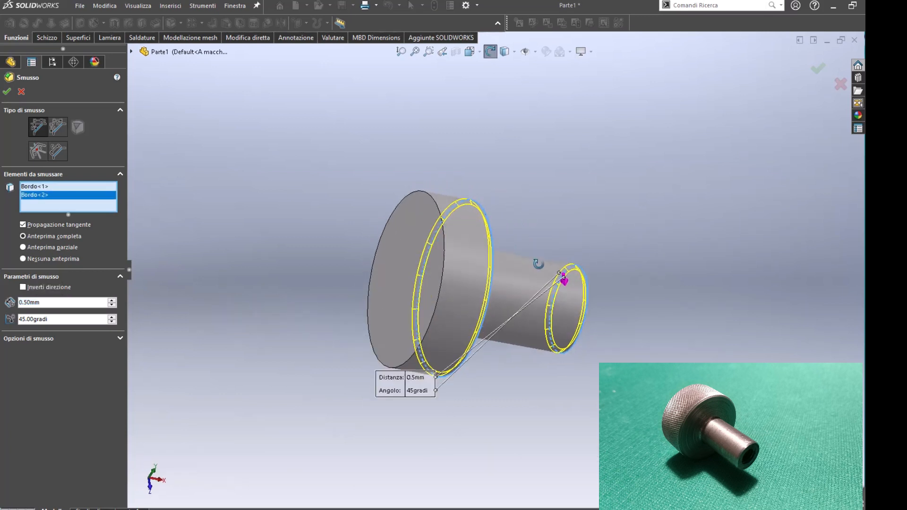
{"action": "left_click", "coordinate": [433, 202]}
{"action": "right_click", "coordinate": [433, 202]}
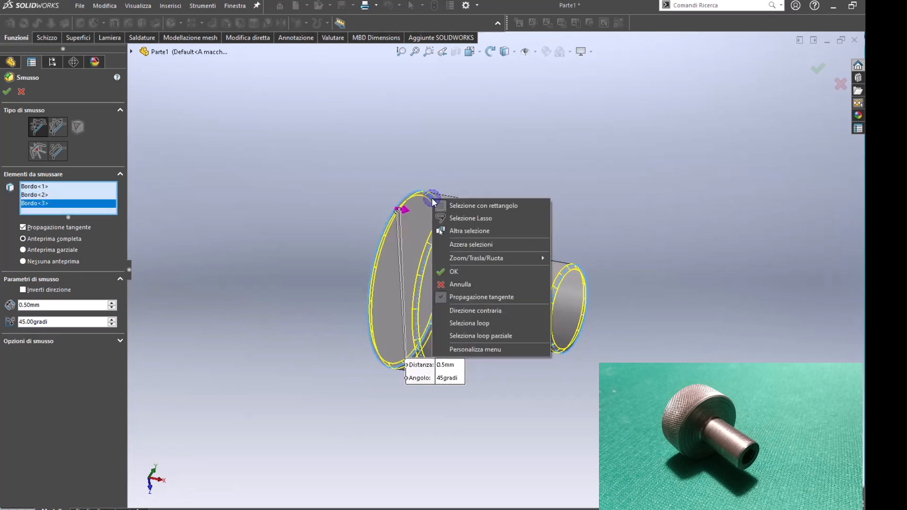
{"action": "left_click", "coordinate": [461, 273]}
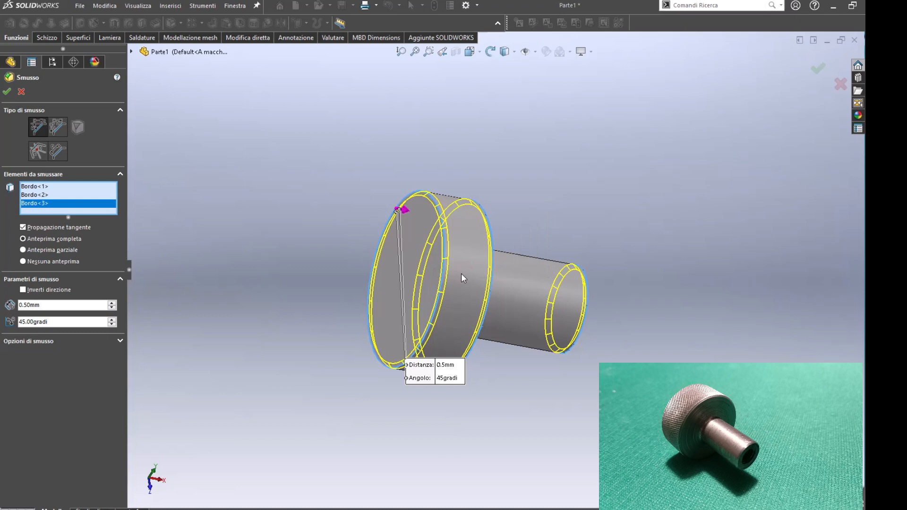
{"action": "middle_click_drag", "start_coordinate": [488, 286], "coordinate": [185, 214]}
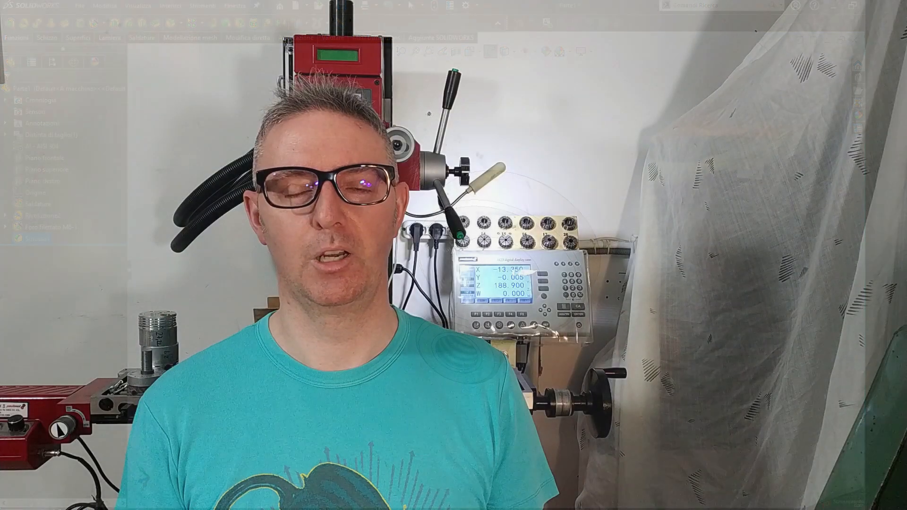